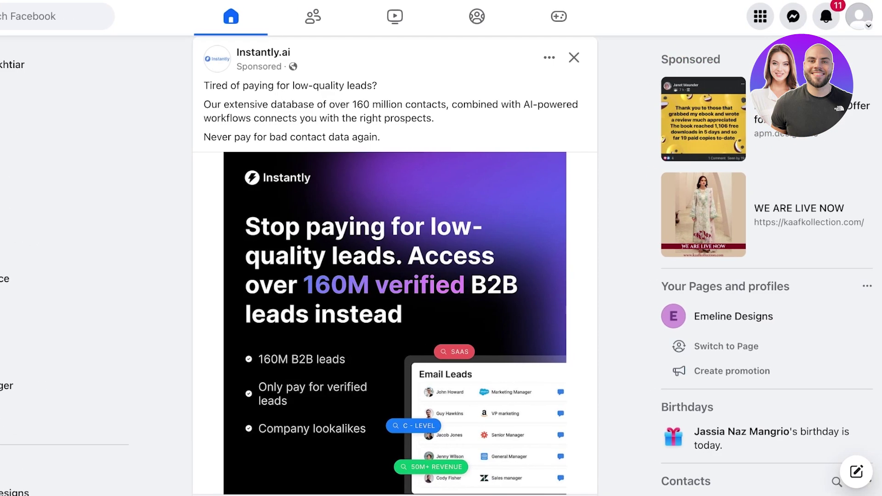
Go to the list of managed Pages and start creating a new Page.
click(760, 17)
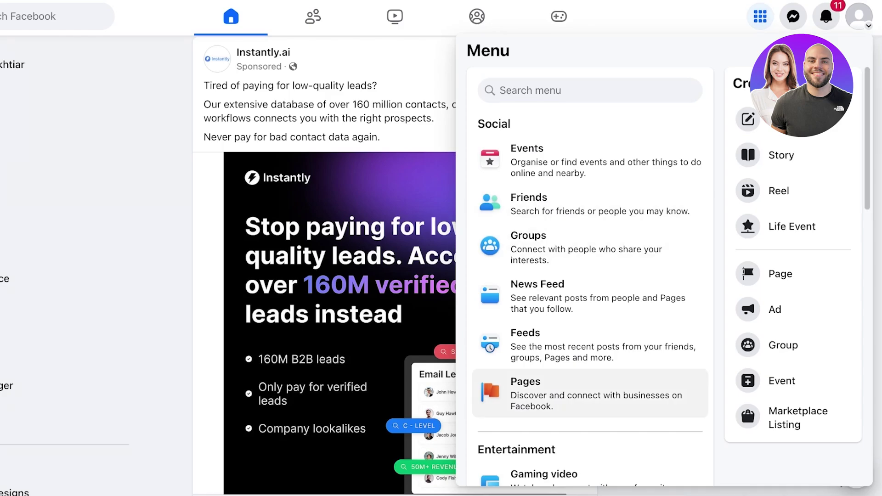
click(552, 393)
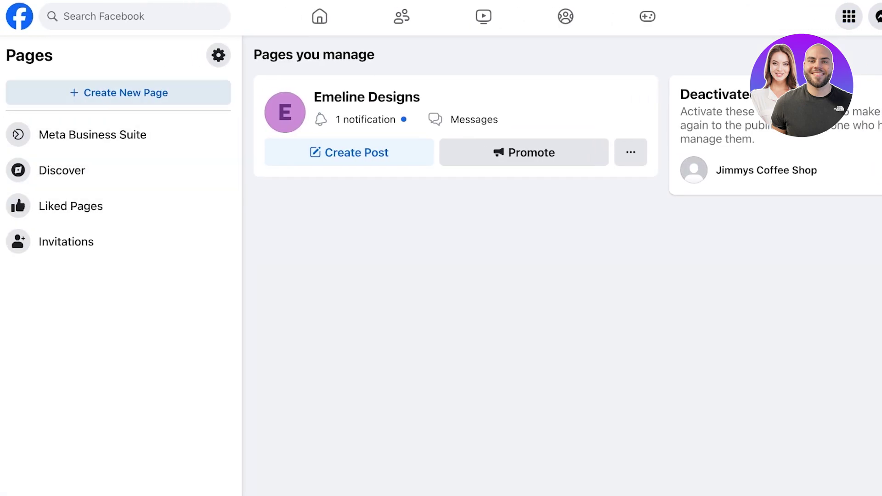
click(118, 92)
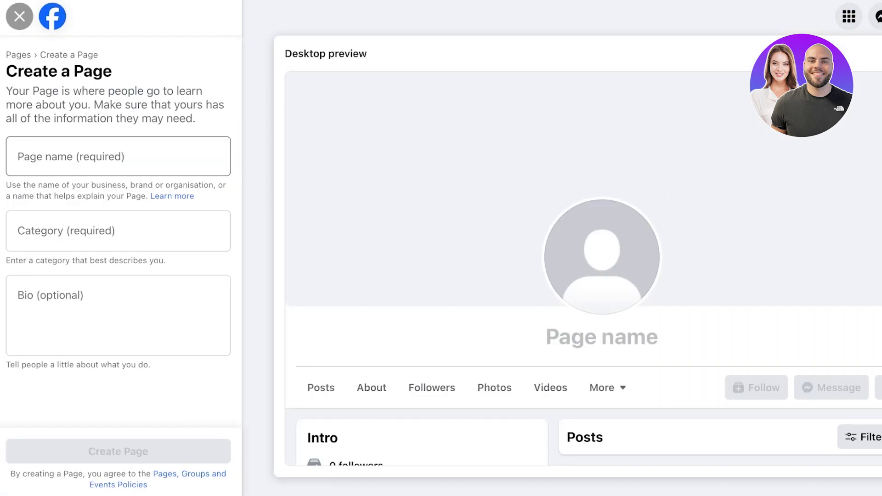
Enter Meraki as the name of the new Page.
click(118, 156)
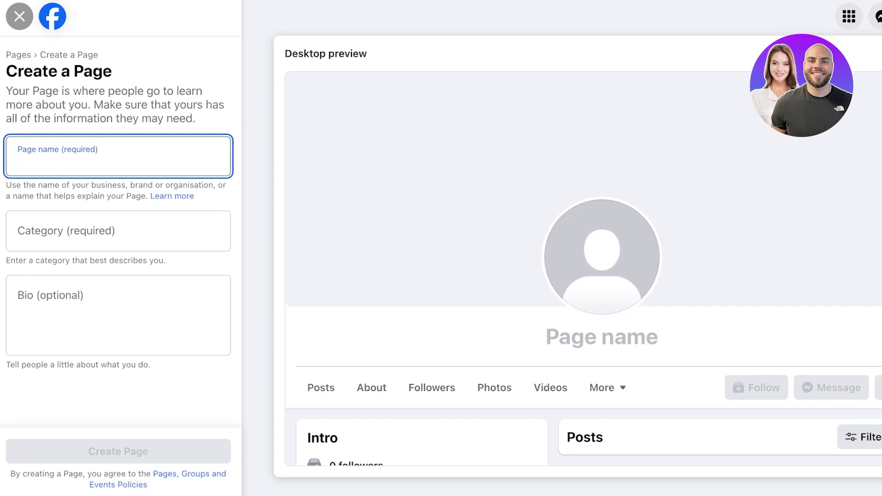
text(S)
key(BackSpace)
text(Merak)
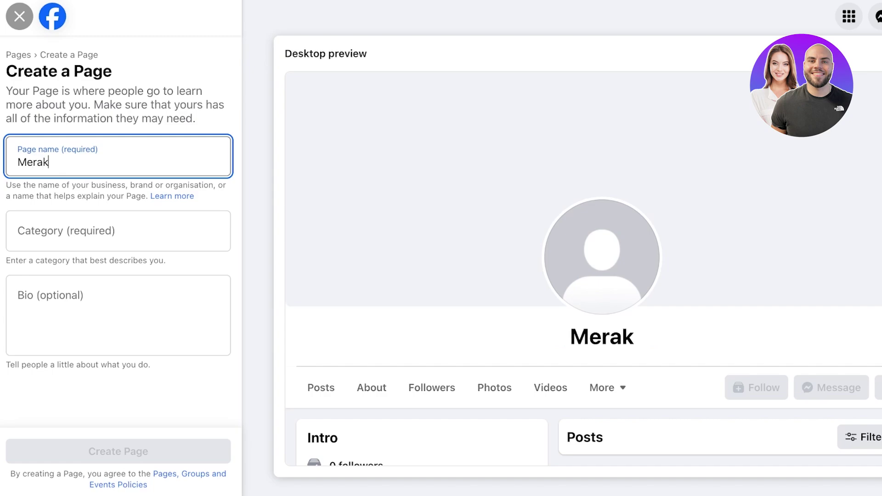
text(i)
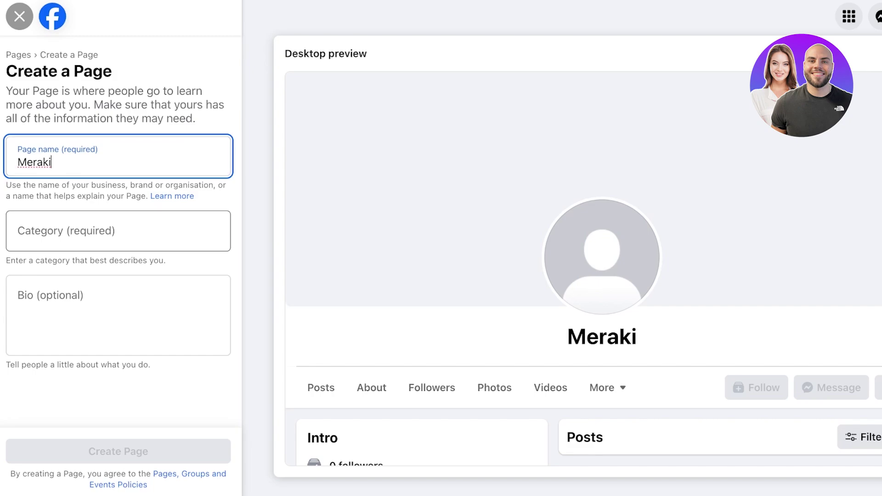
Set the Page's category to Clothing (brand).
click(118, 230)
text(clo)
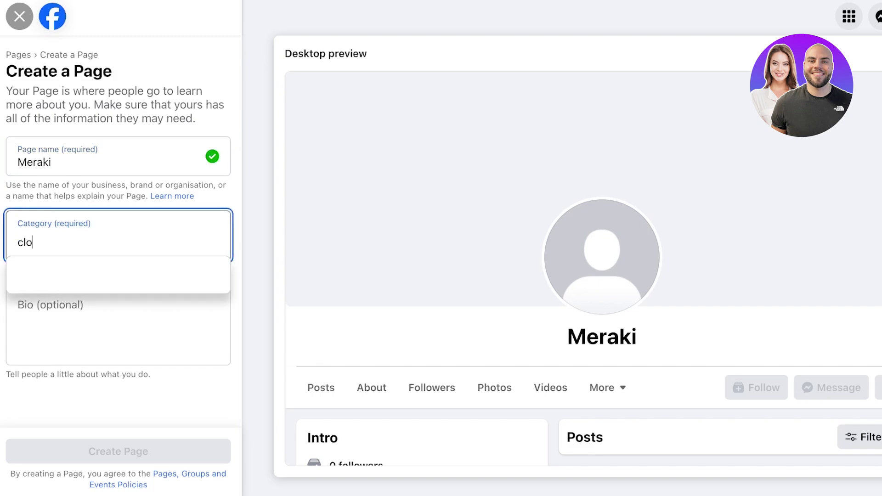
text(th)
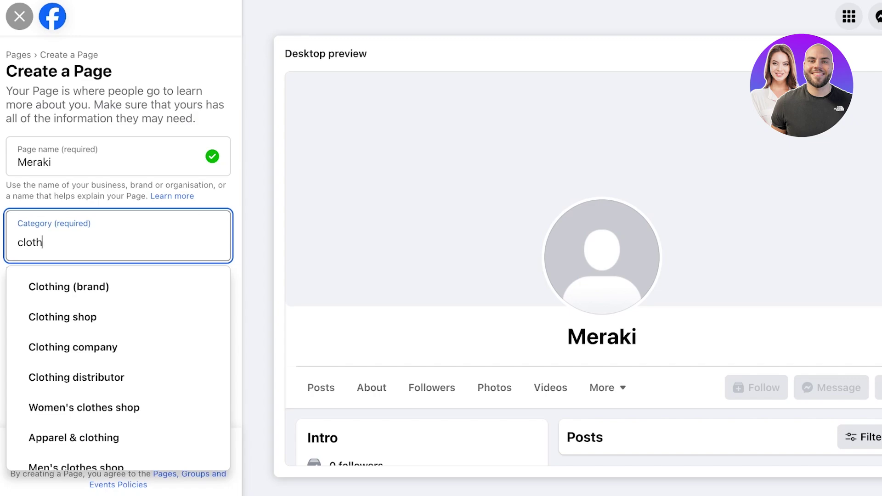
click(69, 286)
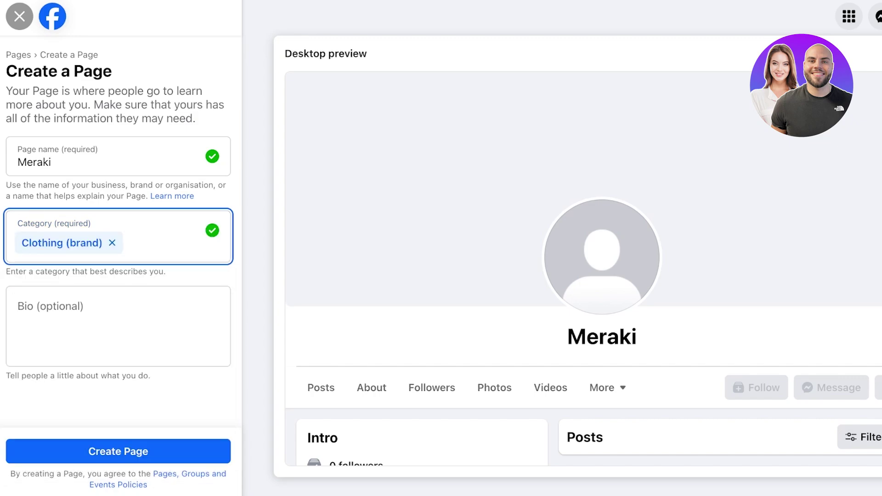
text(c)
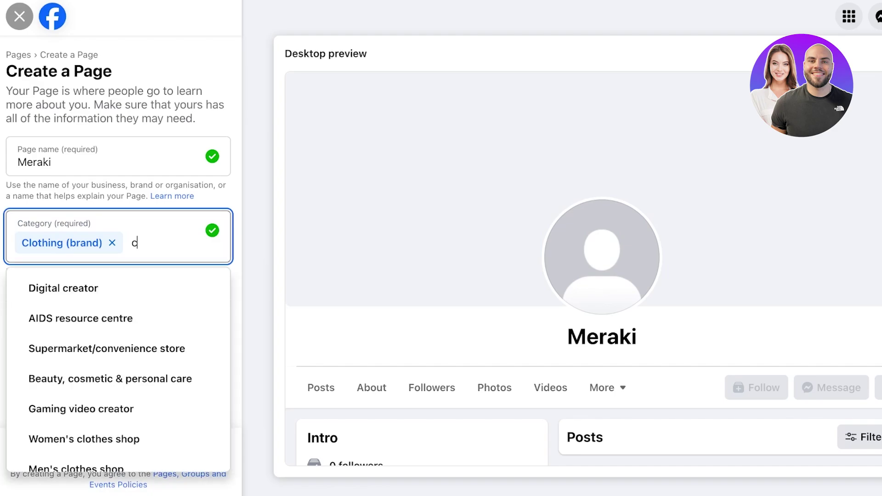
text(lothing)
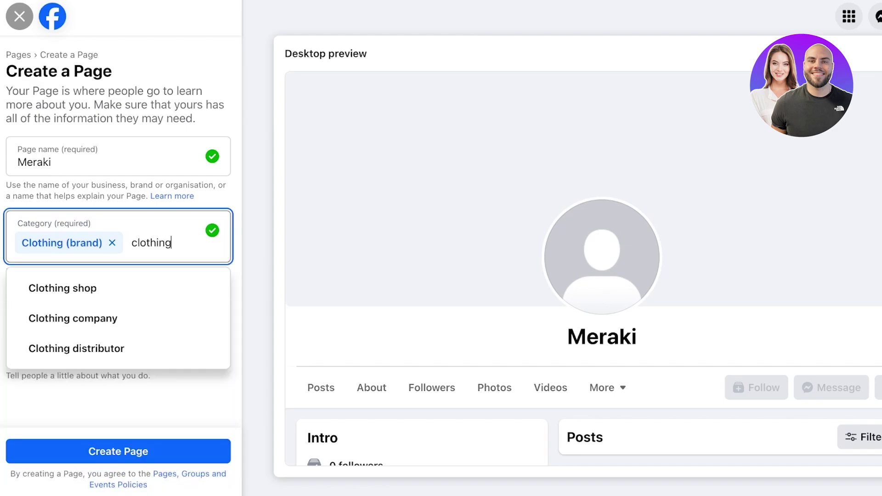
key(Down)
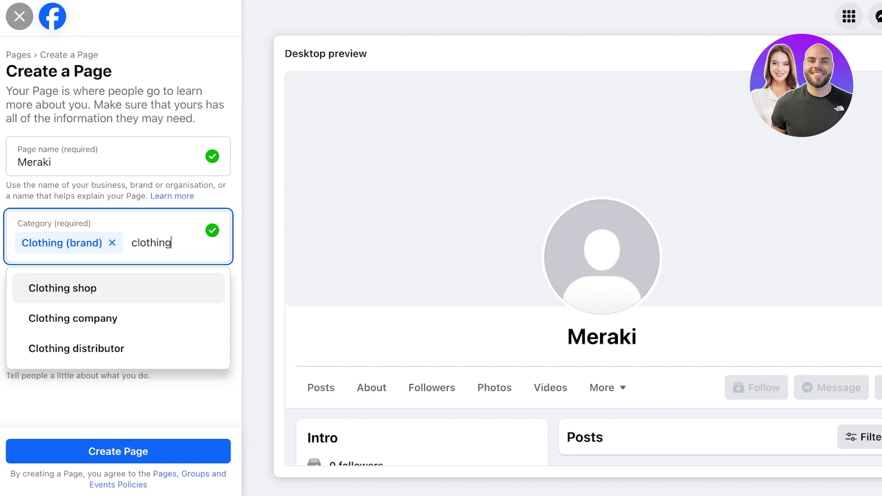
key(Up)
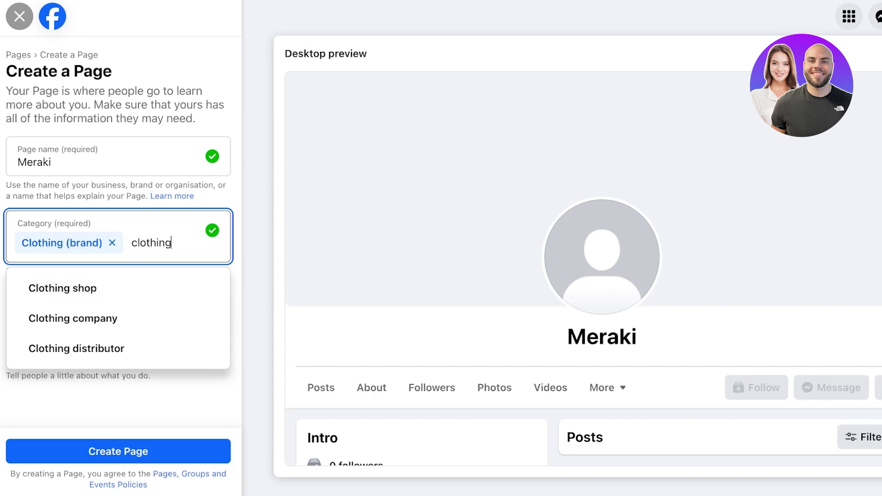
key(super+a)
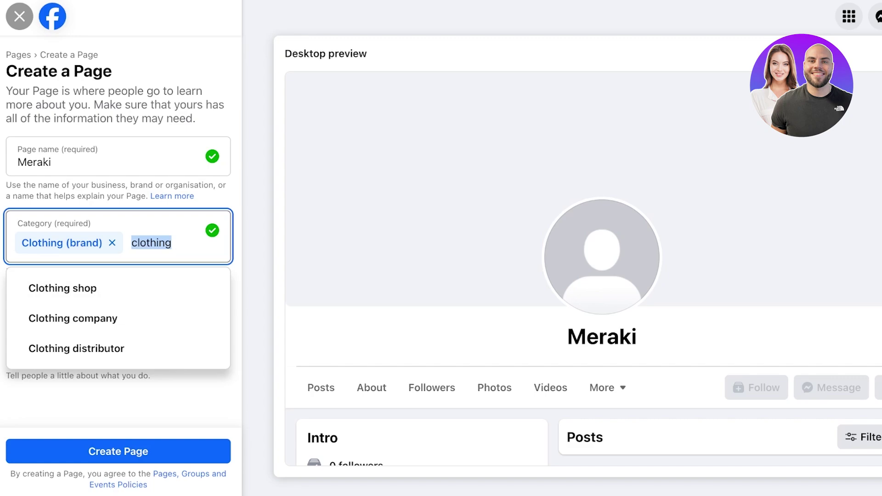
key(BackSpace)
Write the Page's bio as "We prioritise quality fabrics for a lux experience.".
click(18, 314)
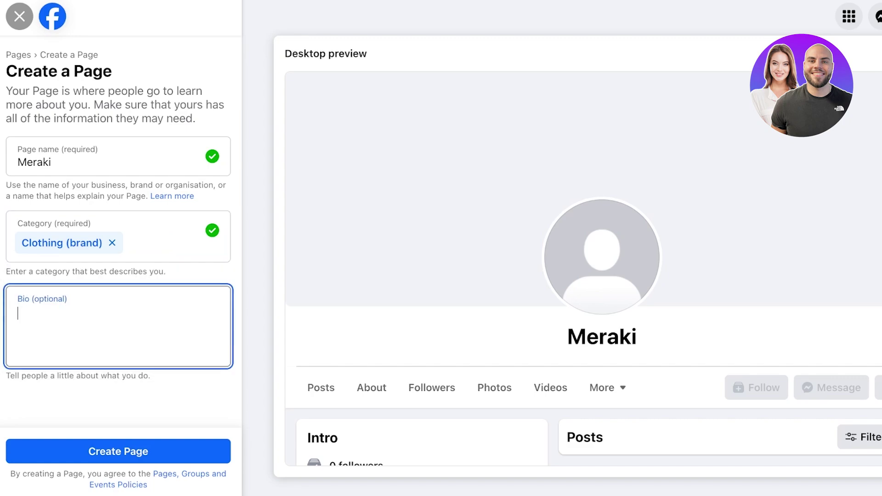
text(Me)
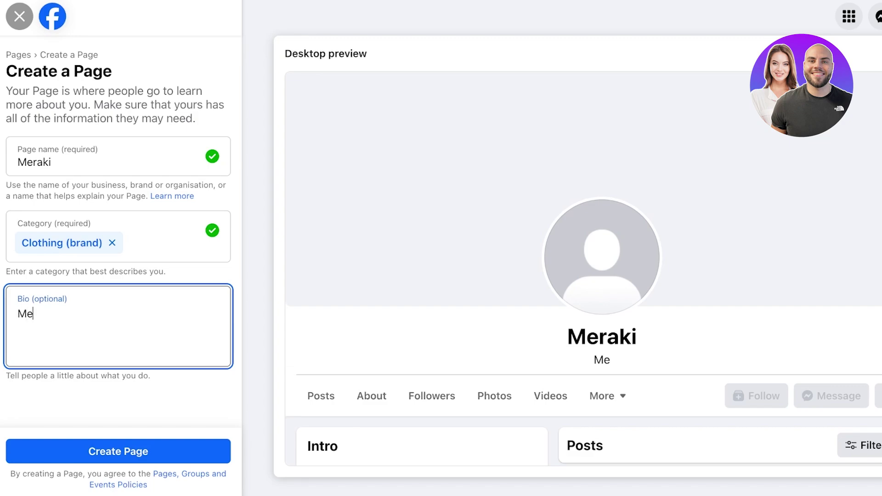
key(BackSpace)
key(BackSpace)
text(We proritize qua)
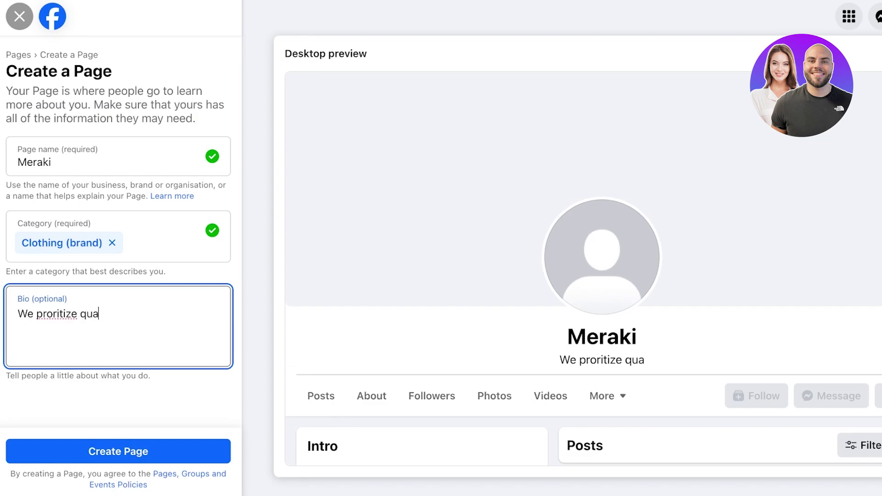
text(lity fabrics f)
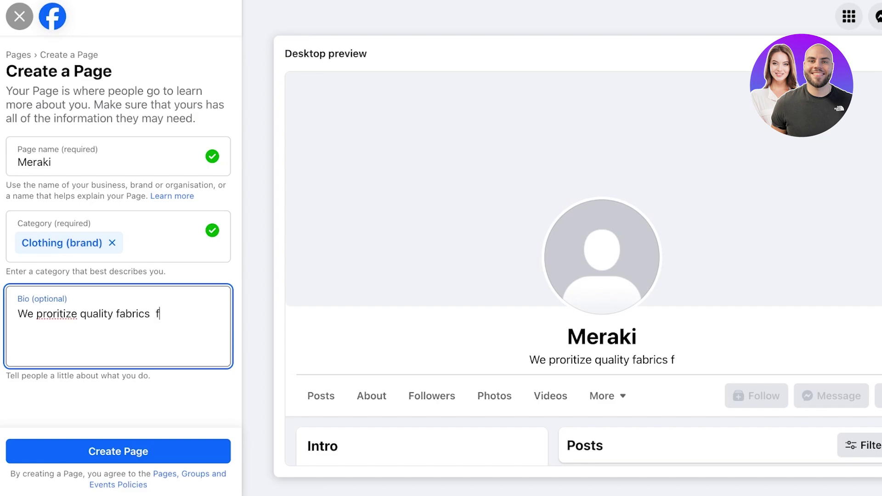
key(BackSpace)
text(for )
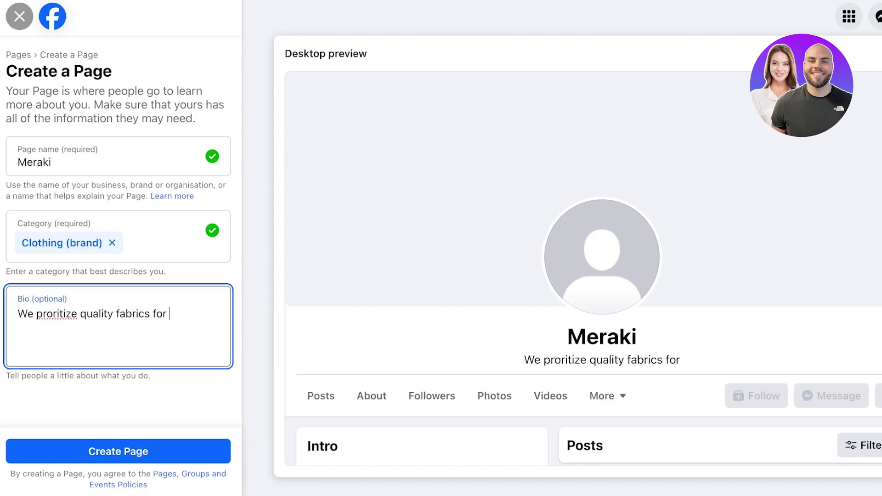
text(a lux experience.)
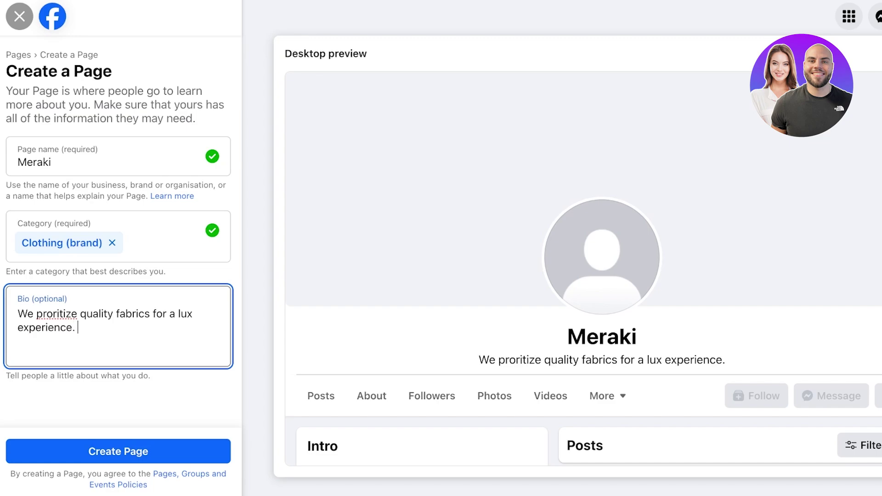
double_click(56, 314)
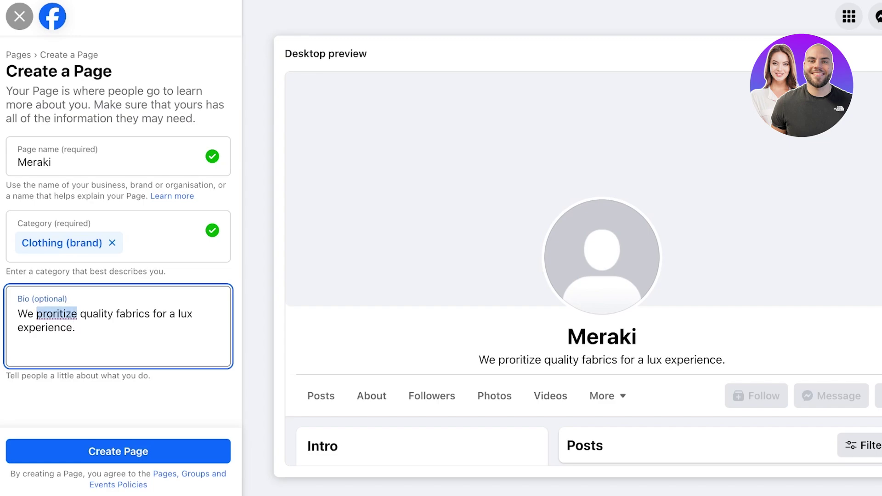
text(prioritise)
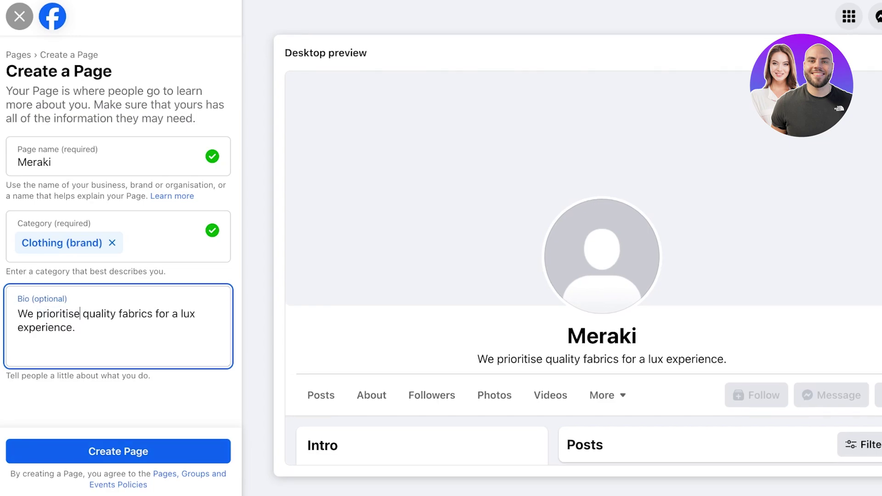
Submit the Meraki Page for creation, dismissing the error notice and submitting it once more.
click(118, 451)
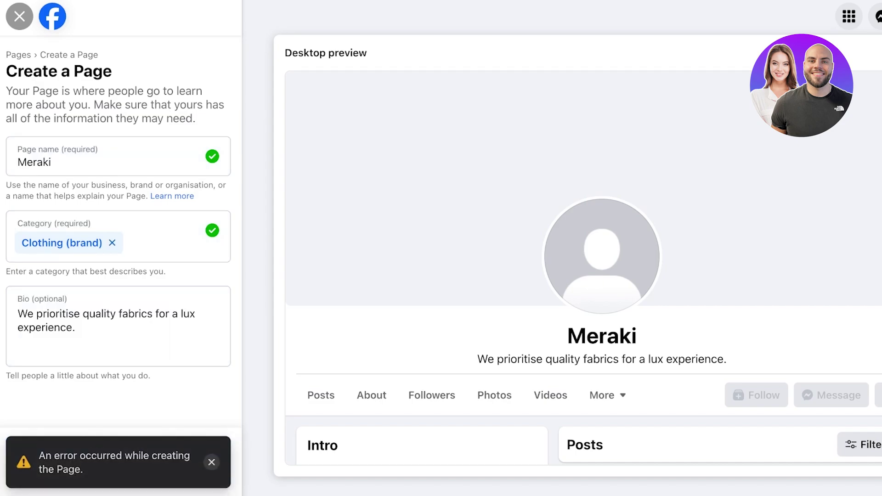
click(211, 462)
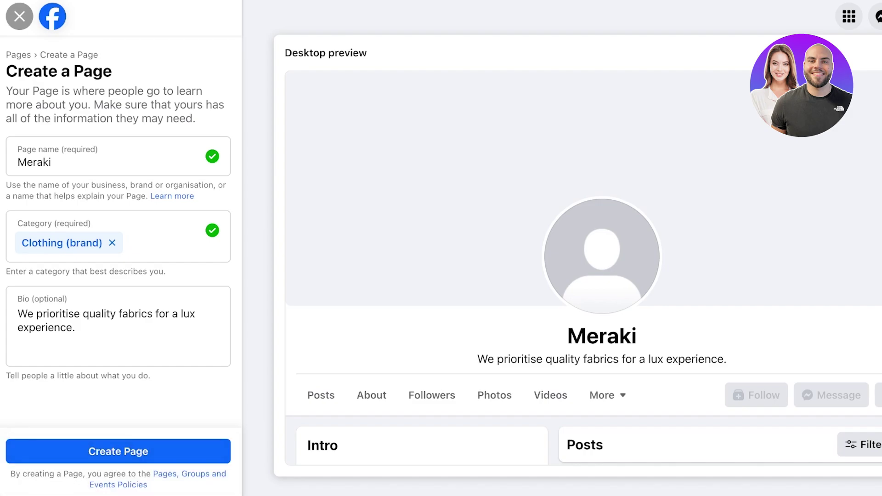
click(118, 451)
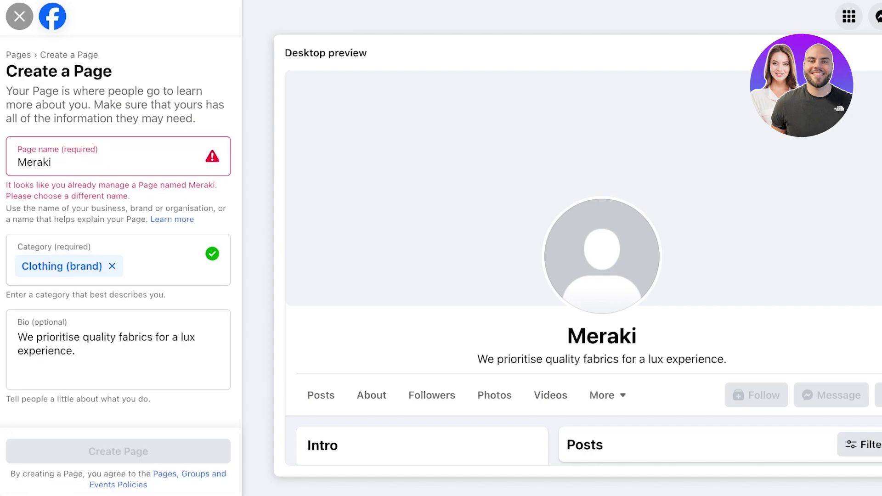
Change the Page name to Emerald by Lily and try to create the Page under that name.
click(51, 162)
key(super+a)
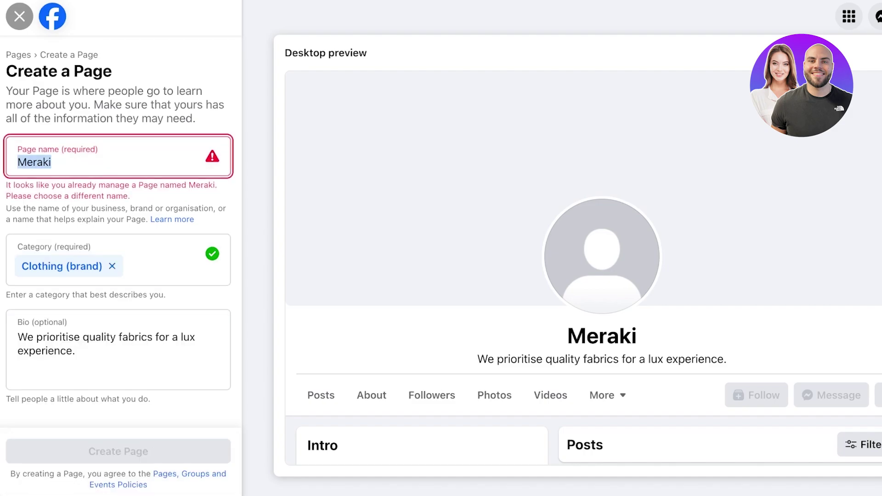
text(Emerald)
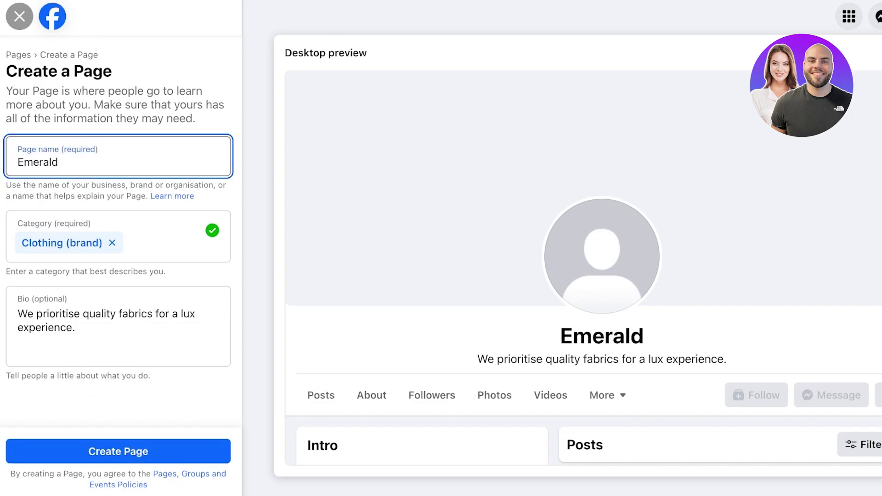
key(Return)
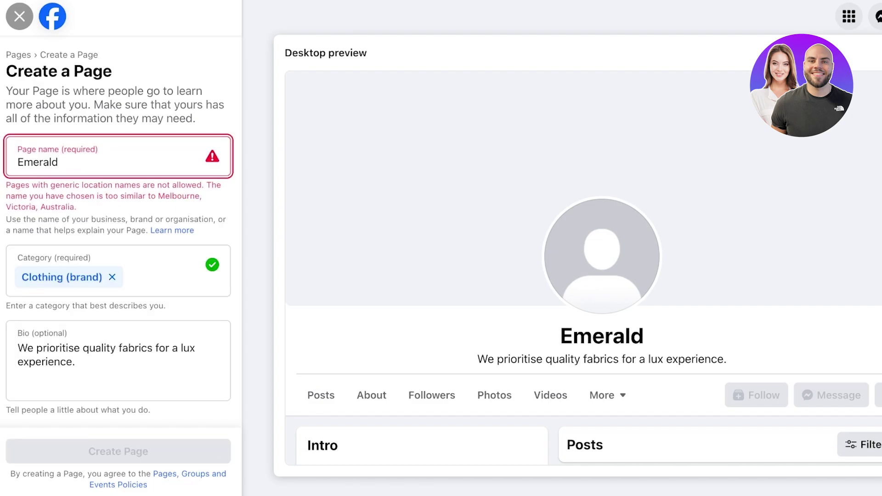
text(by Lily)
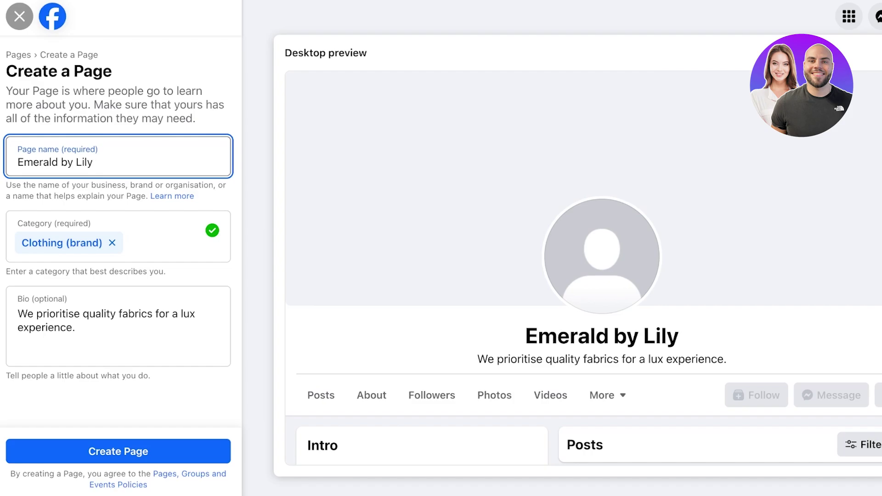
key(Return)
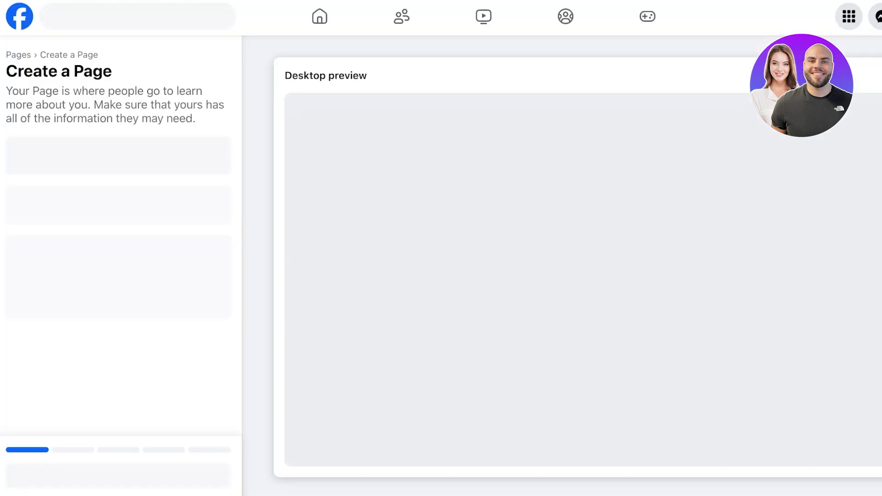
Fill in the blank Page form again with the name Emerald by Lily and the category Clothing (brand).
text(EMer)
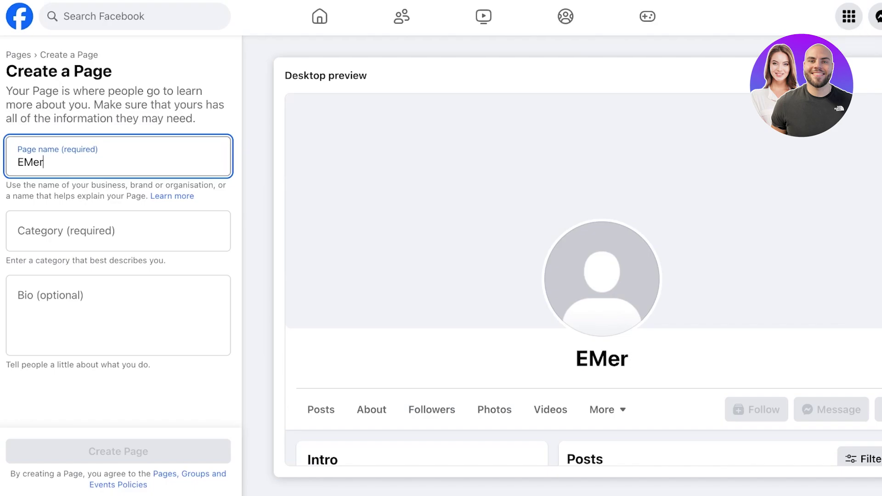
key(BackSpace)
key(BackSpace)
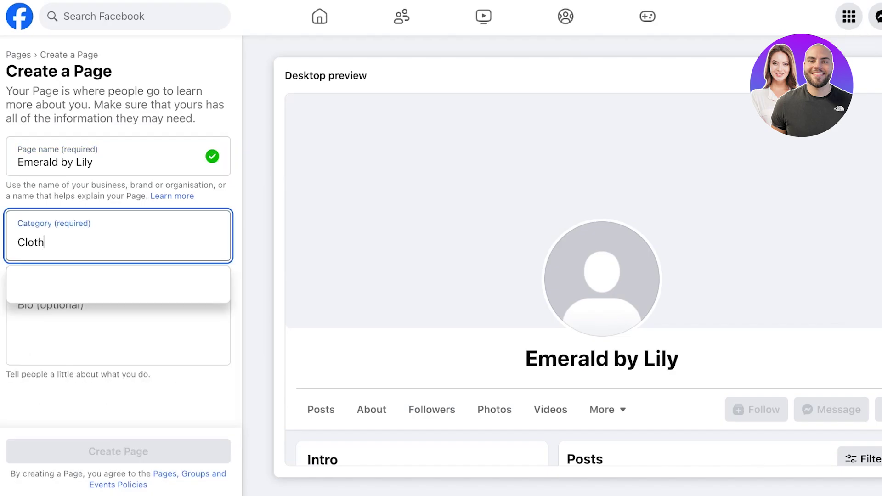
text(ing)
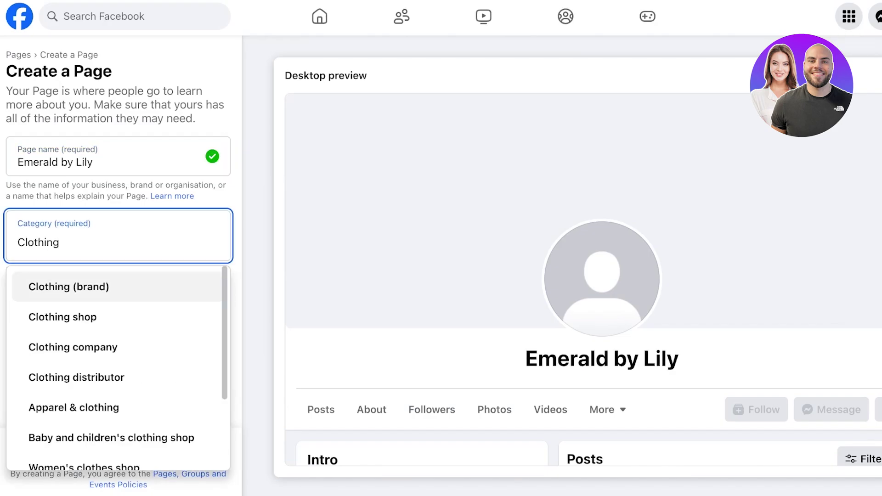
click(68, 286)
key(Return)
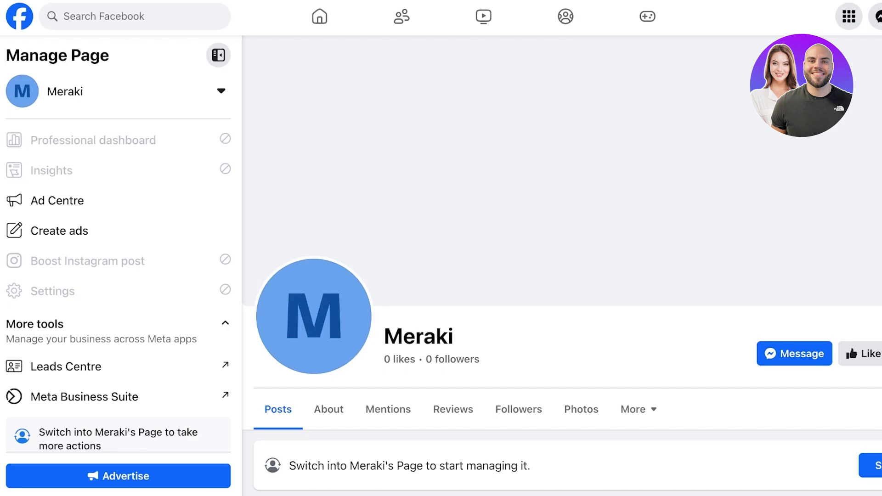
Look over the intro, photos and posts sections of the Meraki Page.
scroll(563, 265, down, 6)
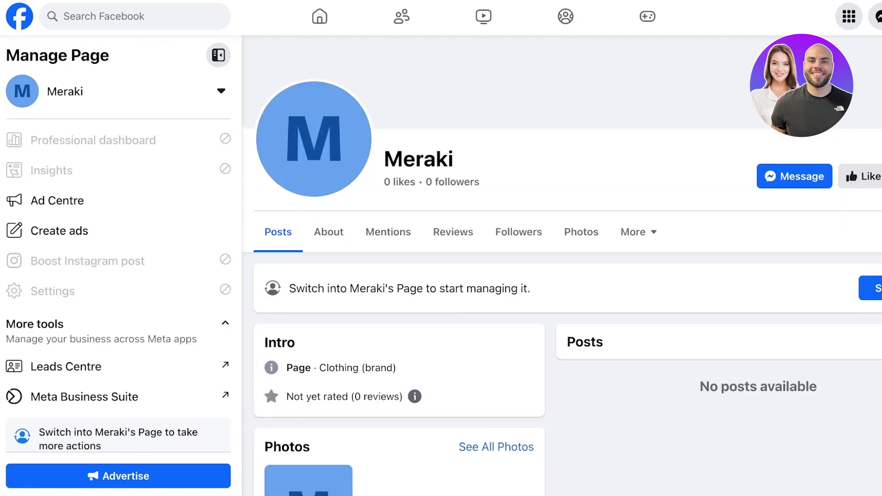
Switch into the Meraki Page, turn on marketing and promotional emails about it, and start using the Page.
scroll(562, 266, up, 6)
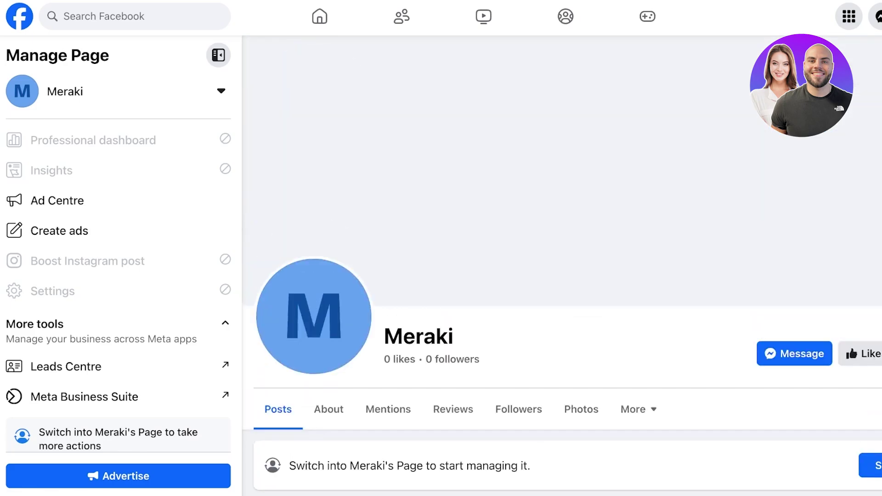
scroll(561, 266, down, 2)
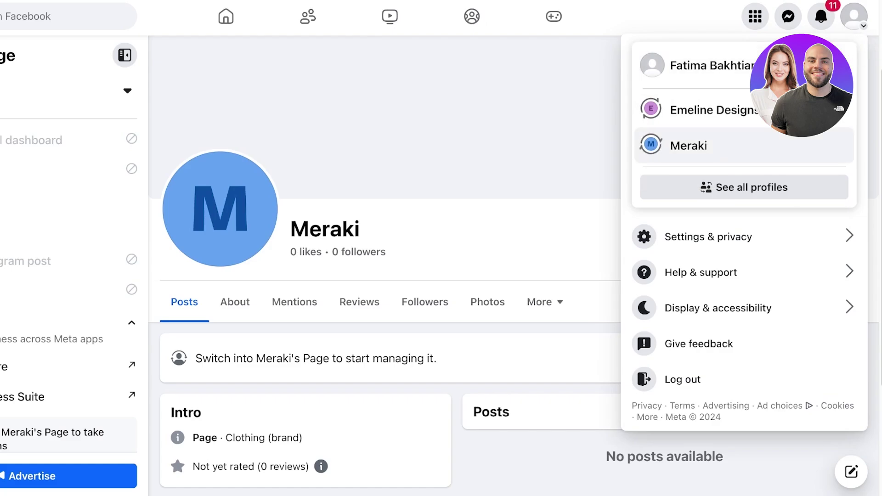
click(689, 146)
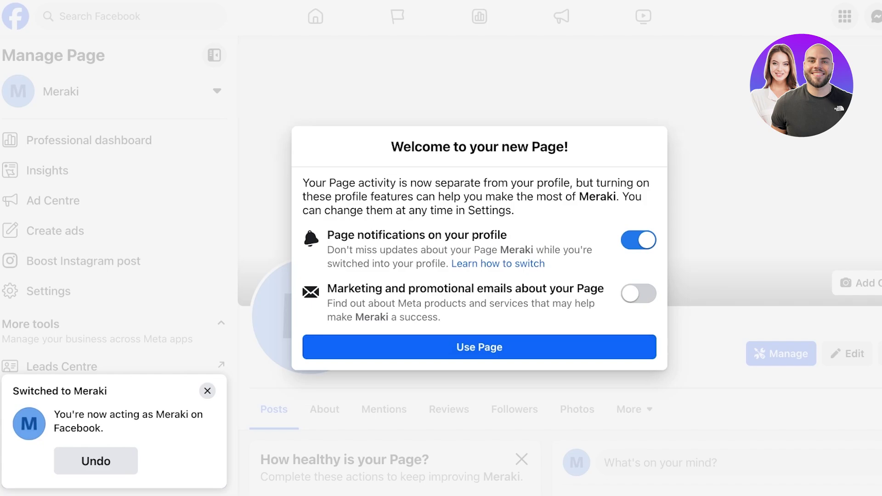
click(639, 294)
click(479, 347)
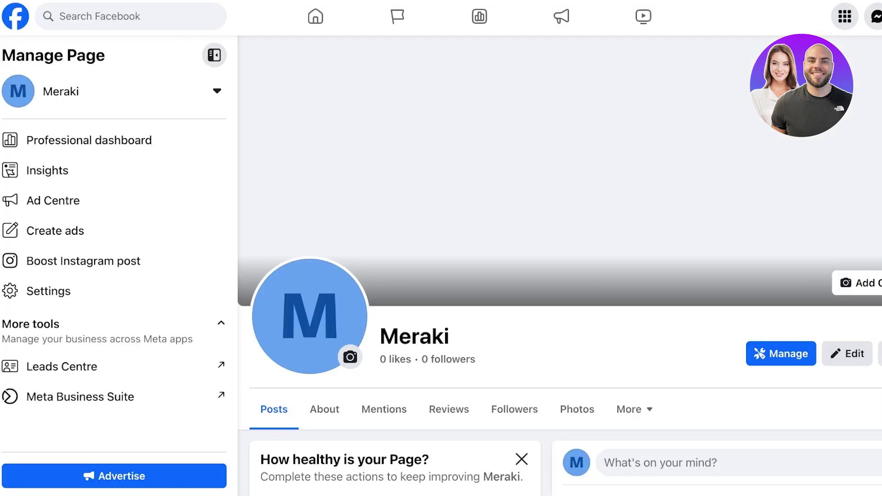
Open the profile picture options of the Meraki Page.
scroll(560, 276, down, 1)
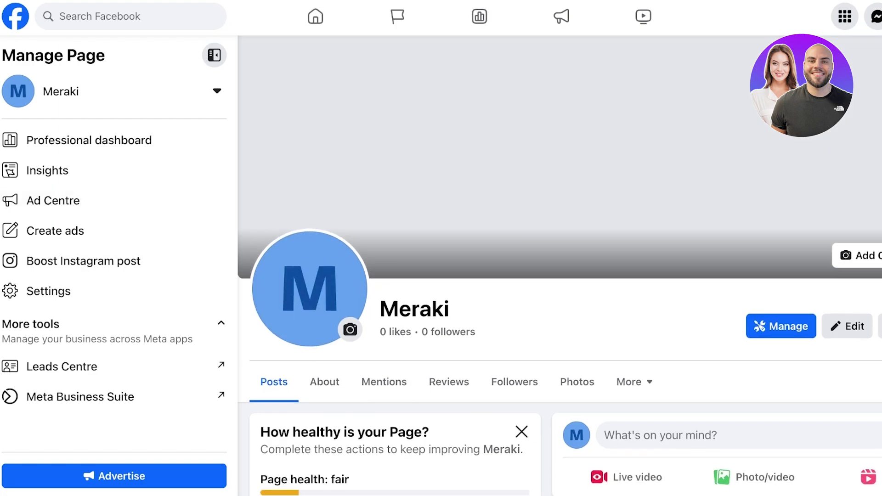
click(309, 288)
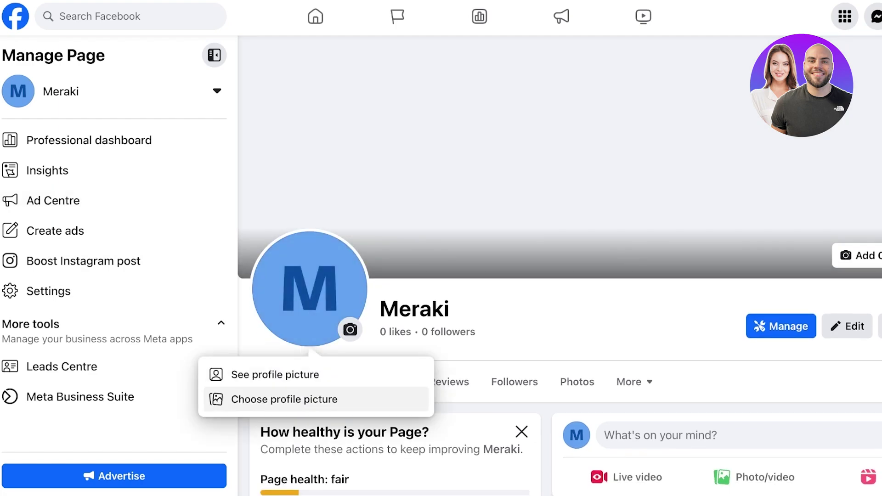
click(284, 399)
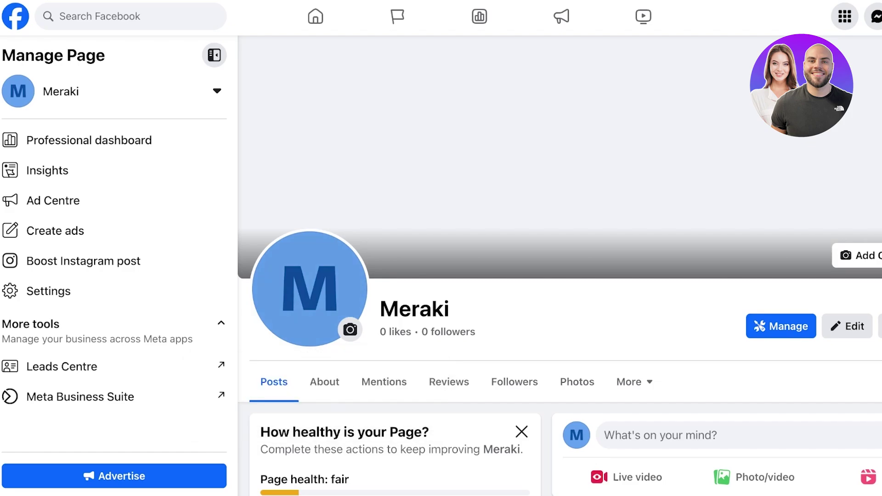
click(310, 289)
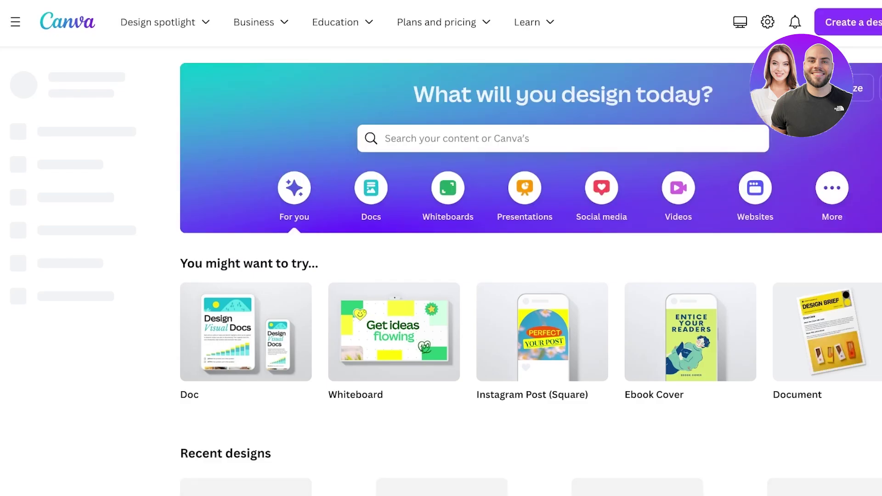
Switch to Canva, search for "logo" templates and open the Black and Grey Illustrative Calligraphy Fashion Logo for customizing.
click(385, 139)
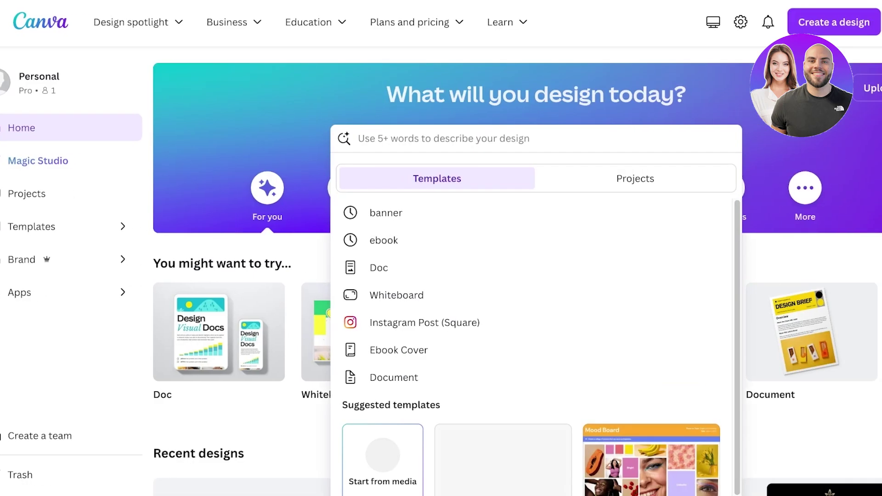
text(logo)
key(Return)
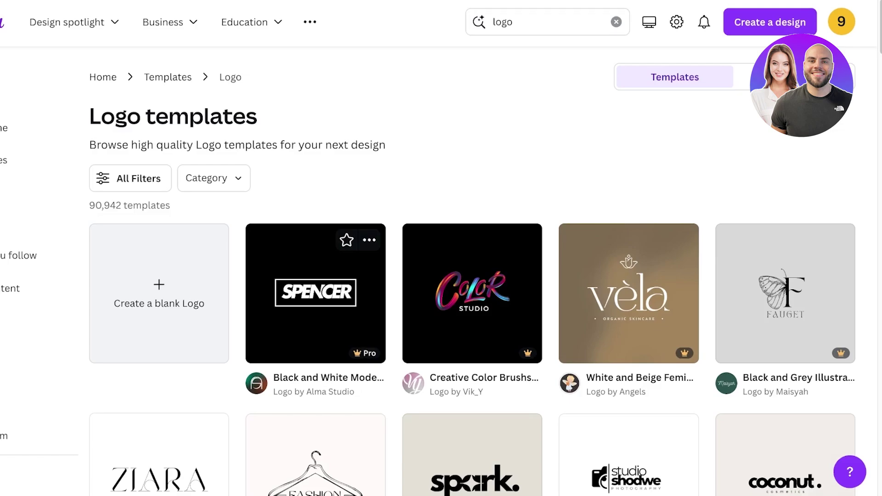
scroll(471, 271, down, 3)
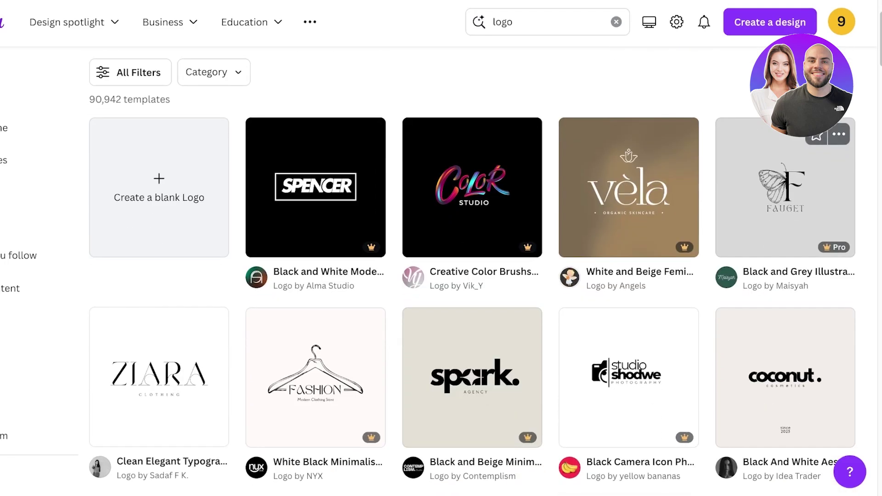
scroll(785, 193, down, 3)
scroll(643, 193, up, 5)
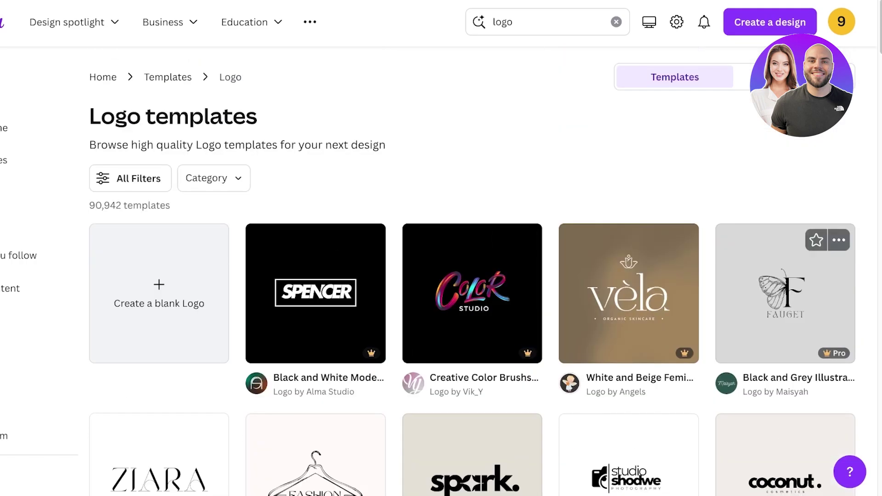
click(786, 294)
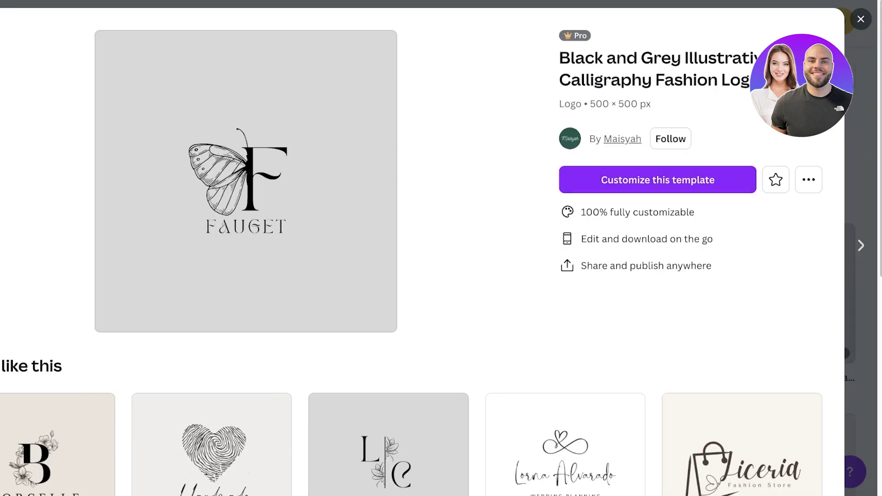
scroll(414, 248, down, 3)
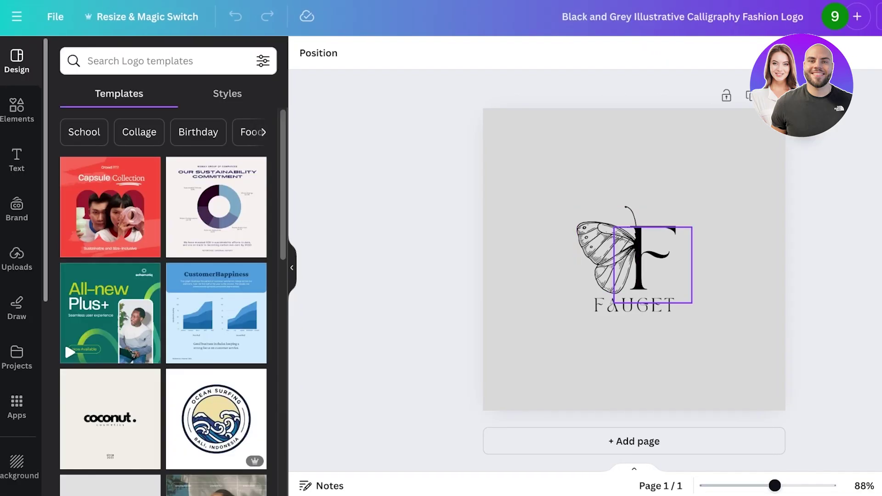
Replace the large letter F in the logo with M and position it beside the butterfly wing.
double_click(652, 265)
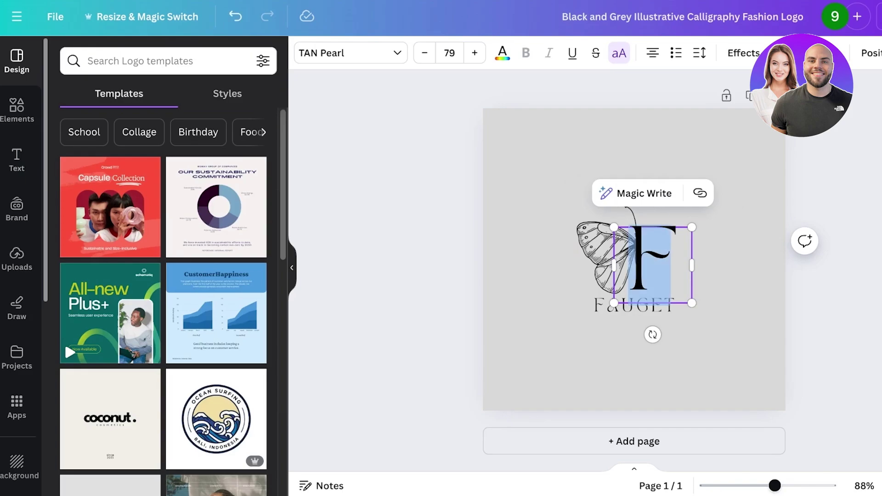
text(M)
drag(653, 227, 663, 230)
drag(663, 269, 654, 260)
drag(693, 298, 687, 291)
drag(652, 256, 660, 258)
click(735, 259)
Replace the FAUGET text under the butterfly with BY LILY.
double_click(634, 305)
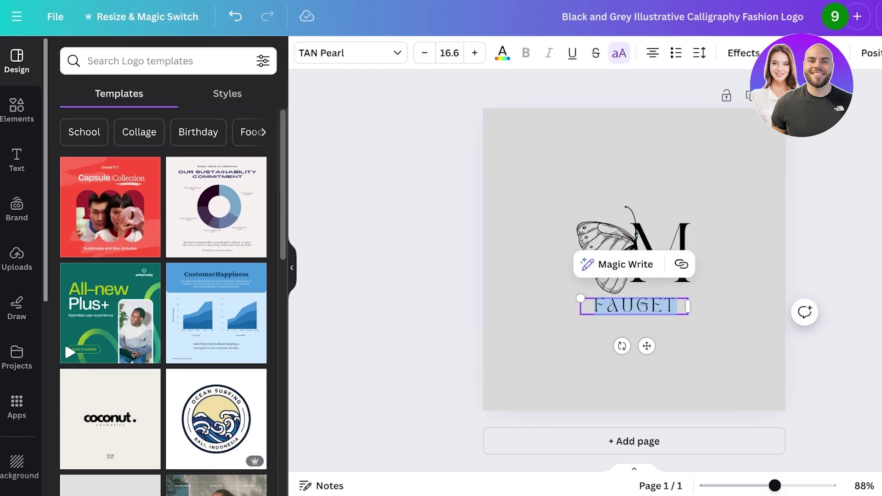
text(BY LILY)
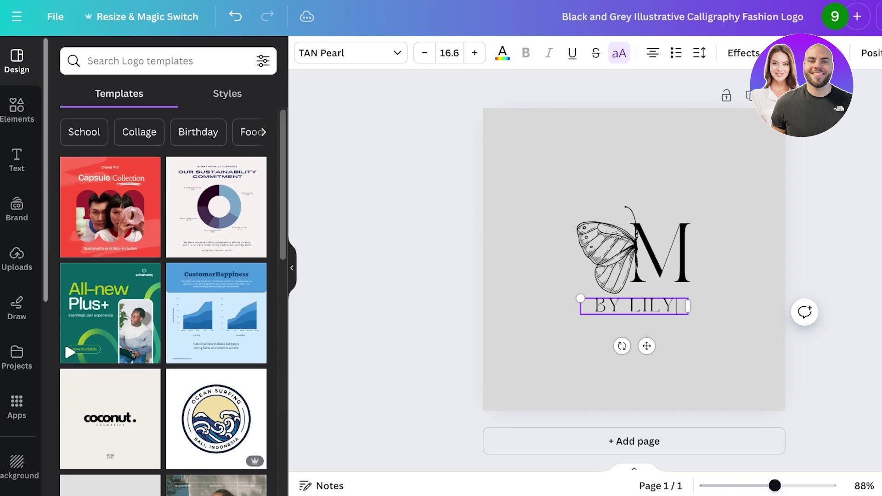
click(736, 258)
Adjust the position of the BY LILY text and the logo elements so they line up on the canvas.
drag(634, 306, 638, 309)
drag(730, 189, 595, 316)
drag(637, 261, 634, 259)
click(736, 259)
drag(636, 307, 641, 306)
click(735, 258)
click(735, 259)
click(849, 16)
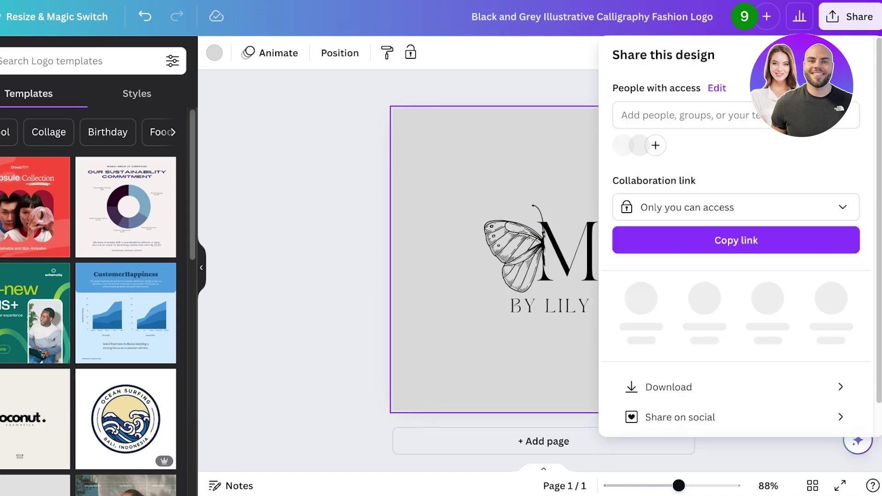
click(736, 380)
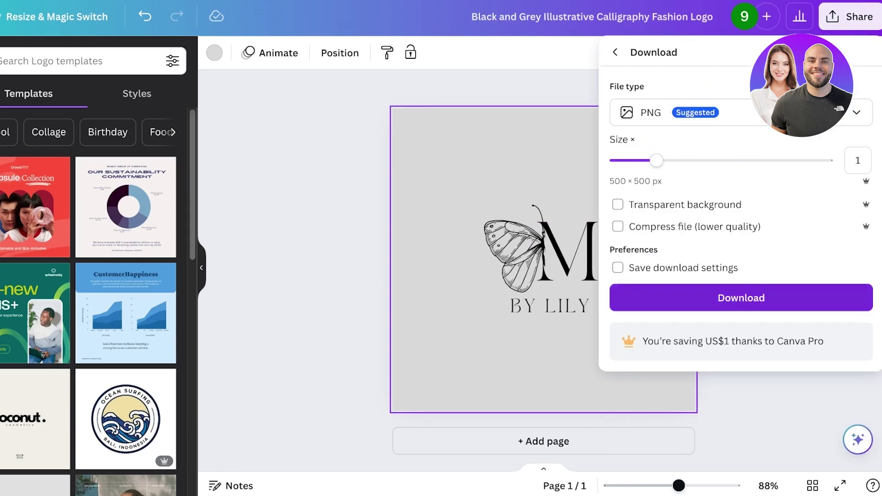
click(741, 297)
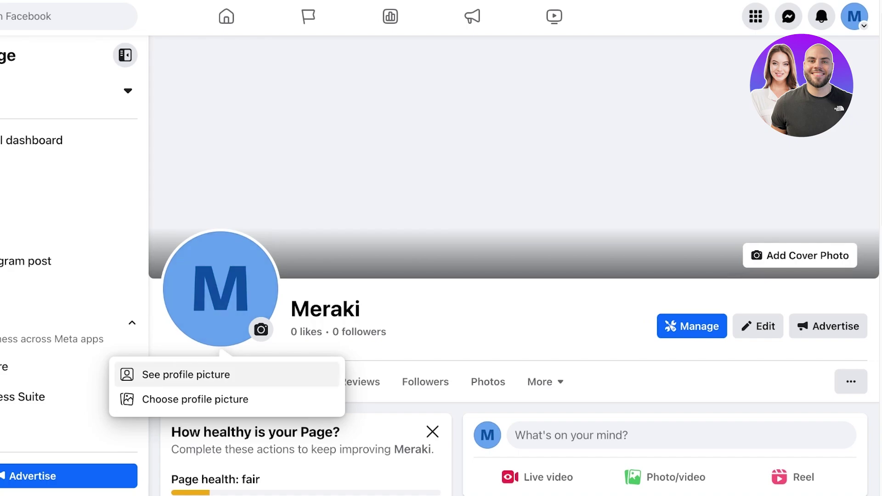
click(195, 399)
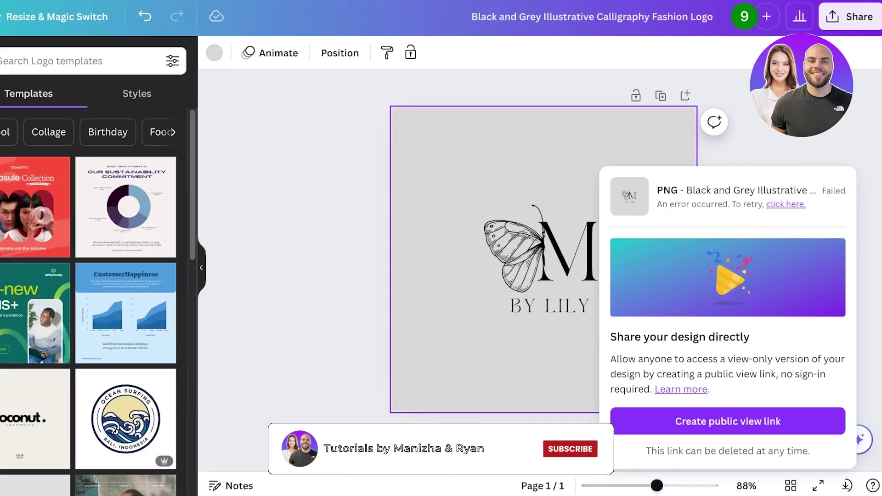
Return to the Canva logo design and download it again as a PNG.
click(850, 17)
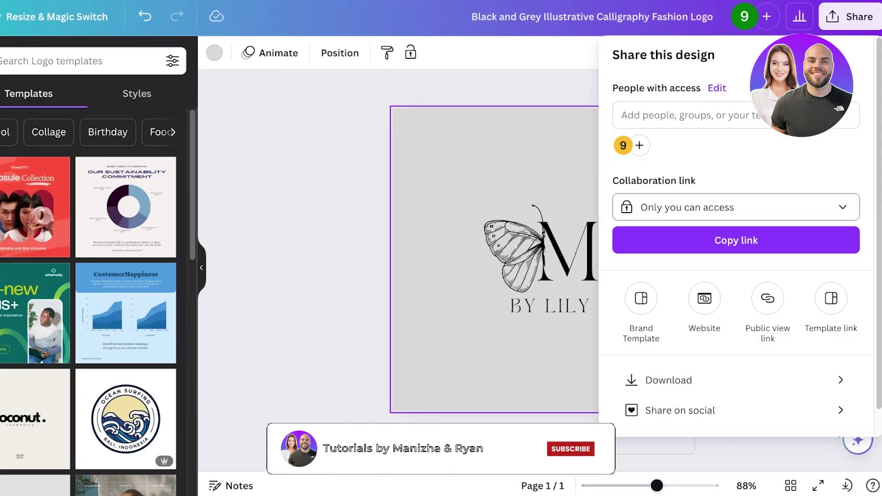
click(736, 380)
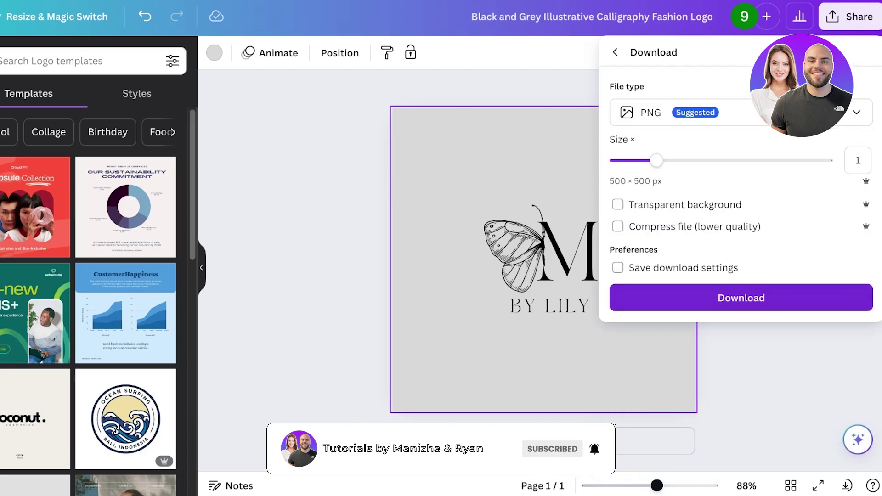
click(740, 298)
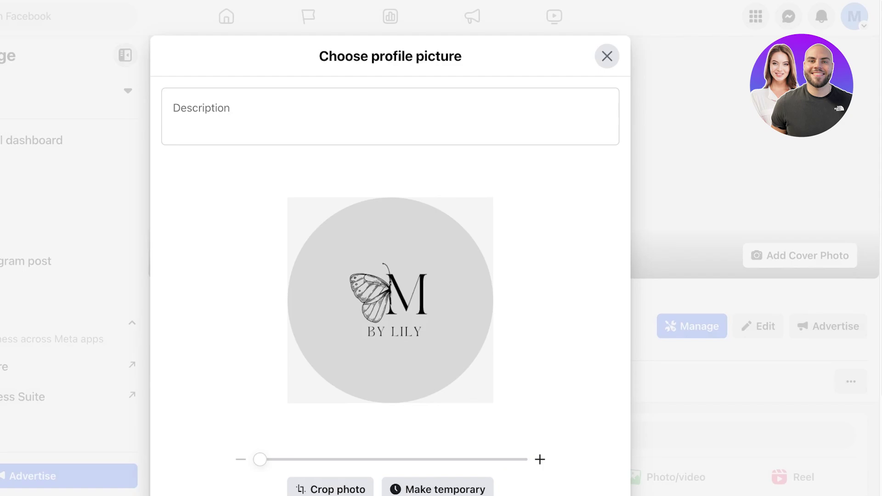
Enlarge and reposition the butterfly logo inside the Facebook profile picture crop and save it as the Page's picture.
scroll(390, 248, down, 3)
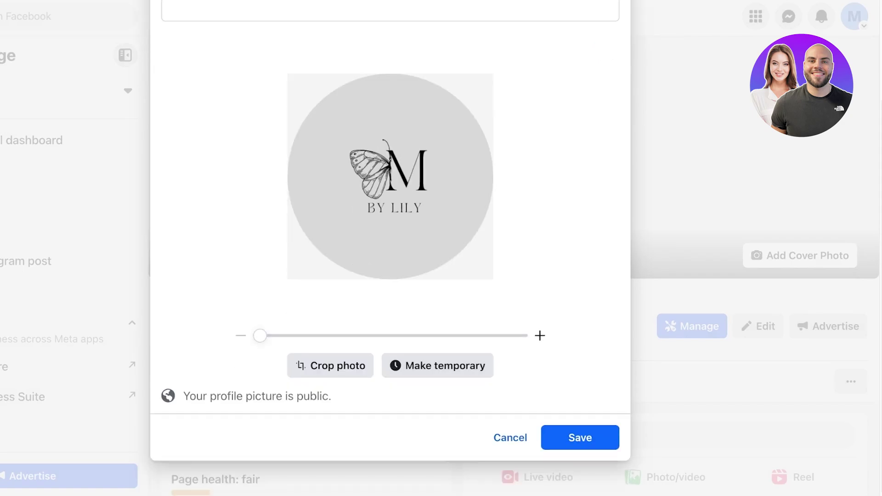
drag(260, 335, 348, 335)
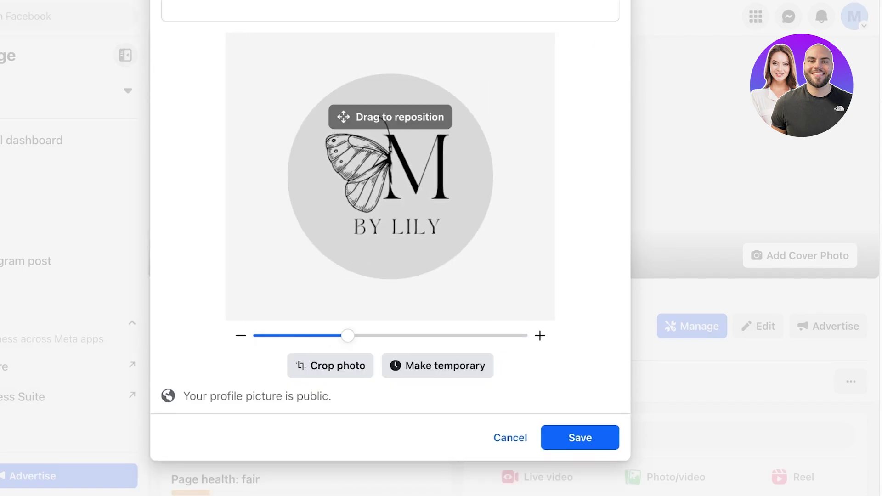
drag(390, 176, 387, 178)
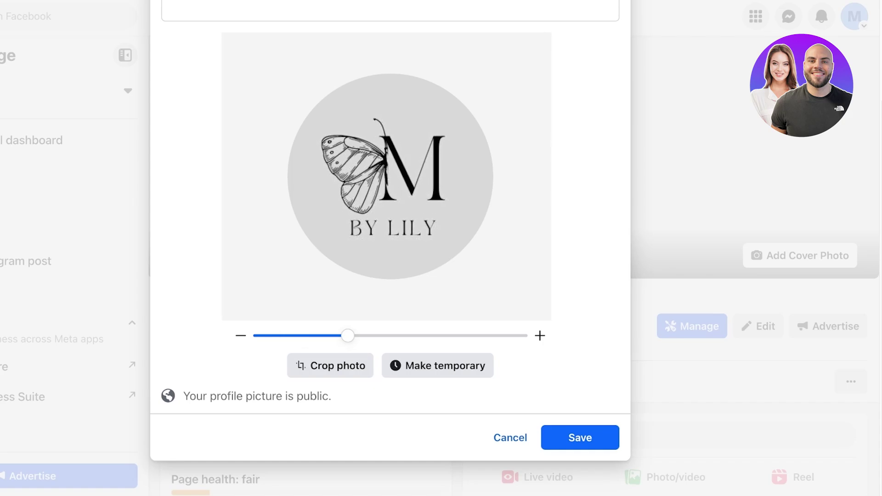
mouse_move(348, 336)
mouse_down()
mouse_move(522, 336)
mouse_move(318, 336)
mouse_move(351, 336)
mouse_move(341, 336)
mouse_up()
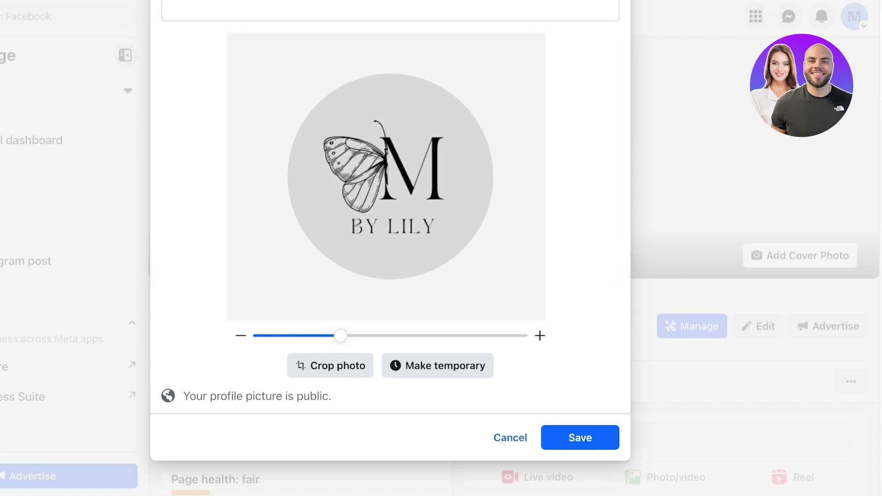
key(Return)
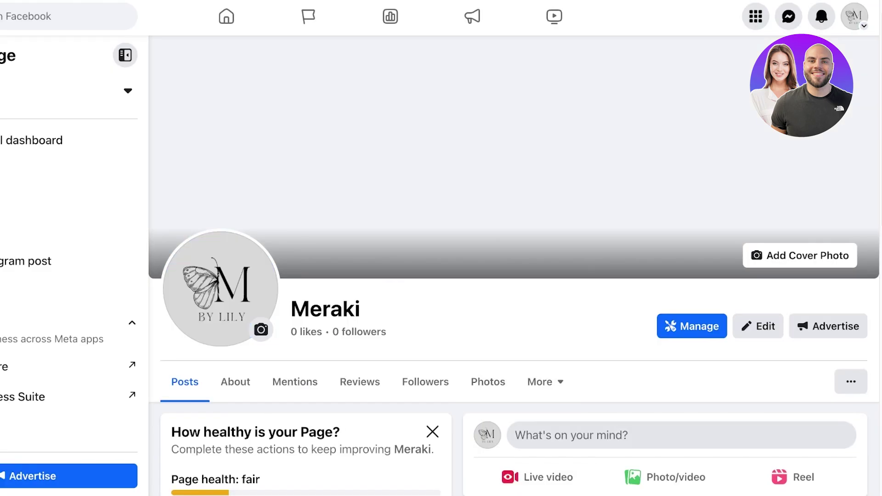
Switch to Canva for a cover photo, search for "facebook cover" and open the Dark Salmon Pink Simple Photo Frame template.
click(800, 255)
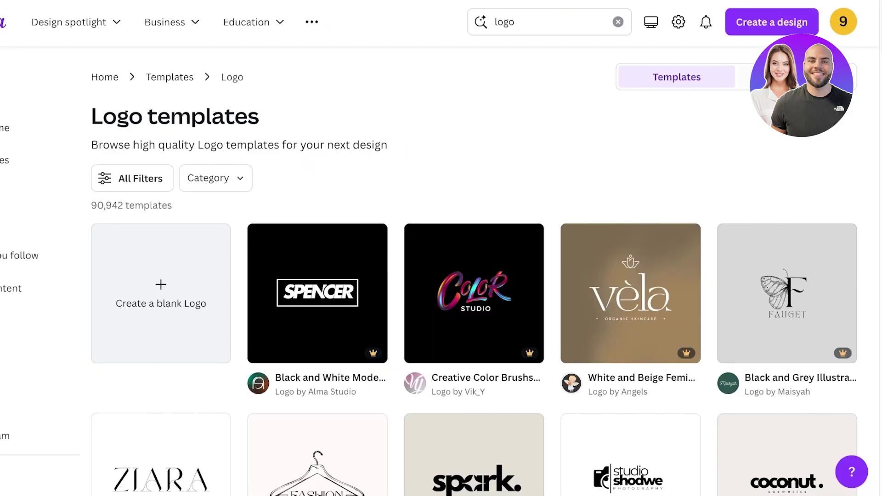
click(505, 22)
text(fac)
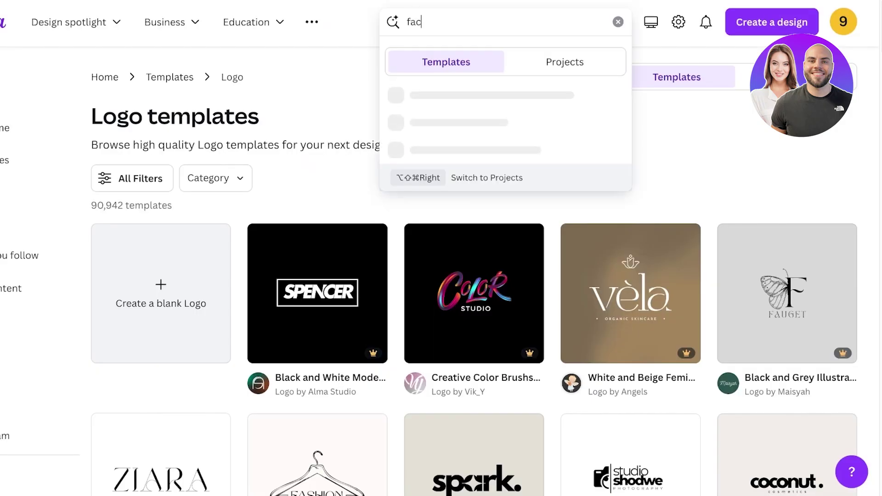
text(ebook c)
key(Return)
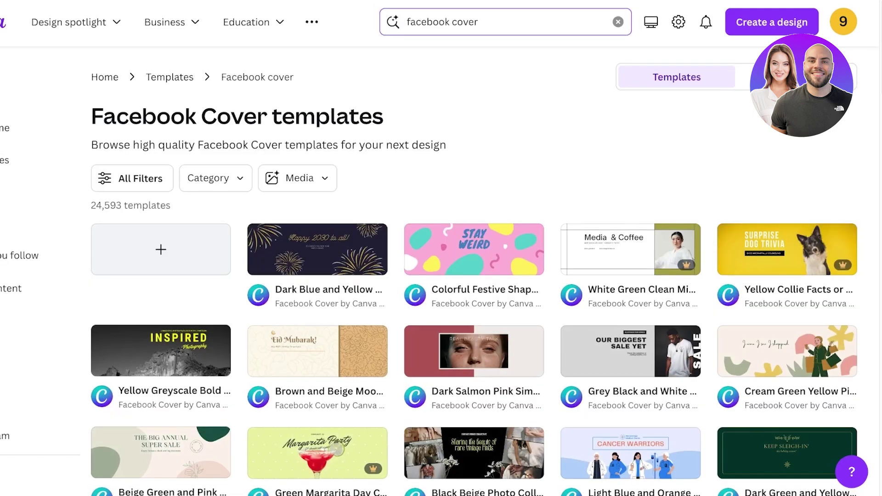
click(473, 352)
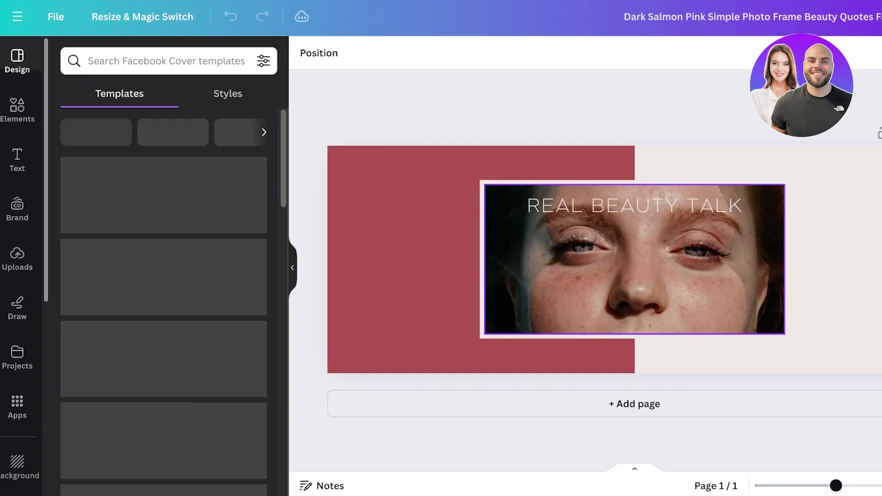
Delete the REAL BEAUTY TALK title and the face photo from the cover design.
click(634, 206)
key(Delete)
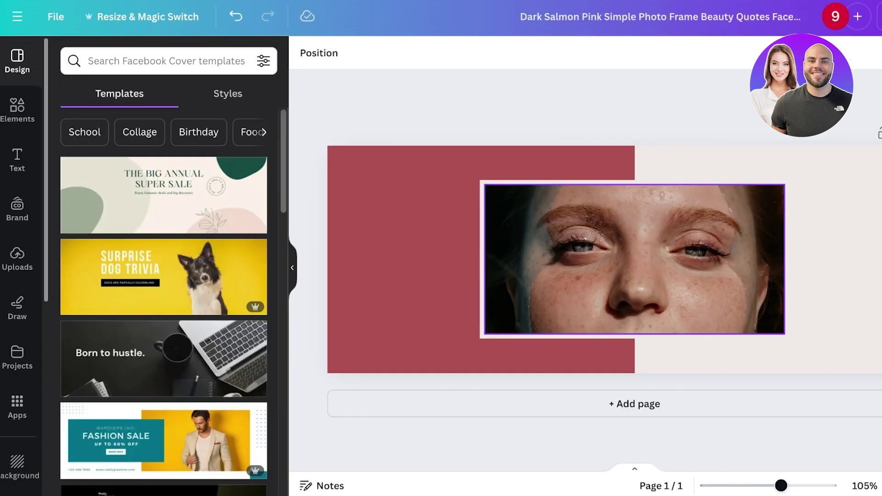
click(732, 209)
key(Delete)
key(Escape)
Try to add the uploaded portrait of the woman in a white wrap to the centre of the cover design.
click(17, 110)
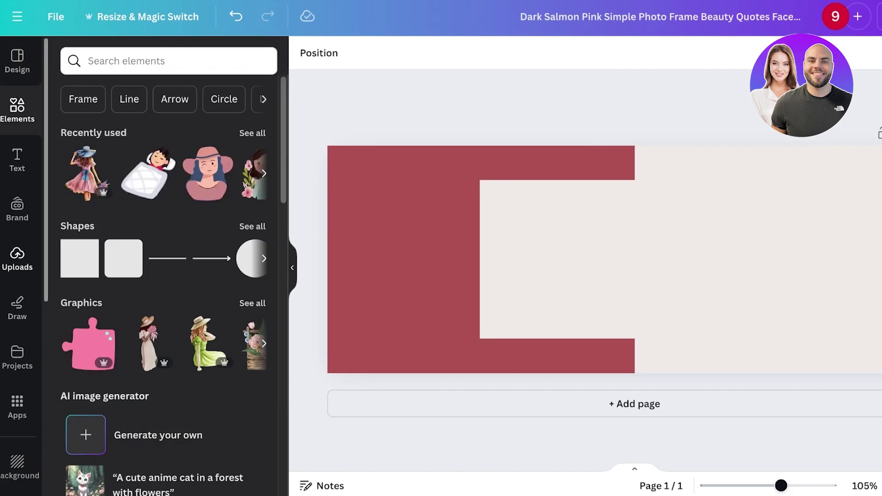
click(17, 259)
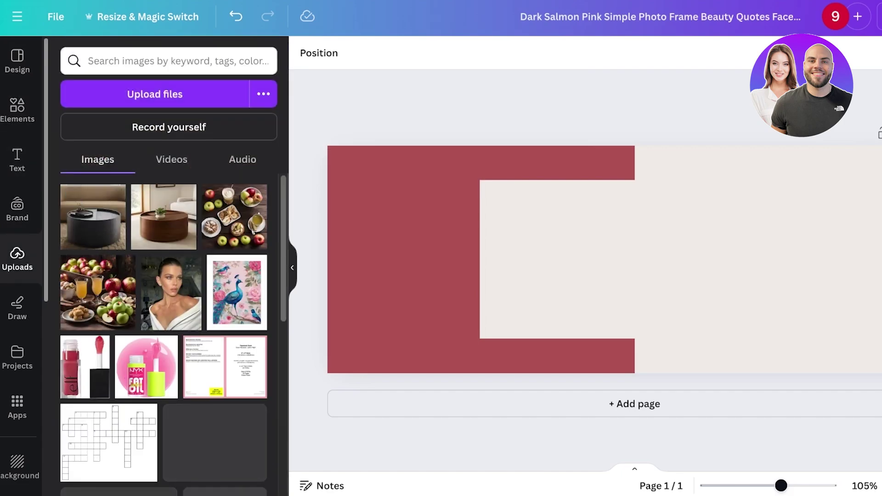
drag(171, 292, 635, 316)
Try to crop the portrait to a wide strip around the eyes, then enlarge and centre it on the cover.
double_click(634, 259)
key(Return)
double_click(634, 259)
drag(787, 182, 745, 252)
drag(635, 276, 604, 337)
drag(612, 295, 635, 259)
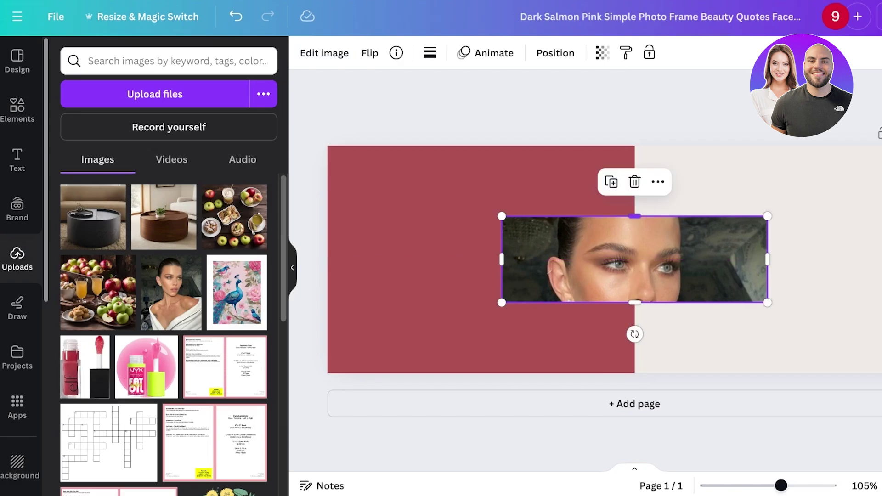
drag(767, 216, 848, 189)
drag(670, 247, 635, 250)
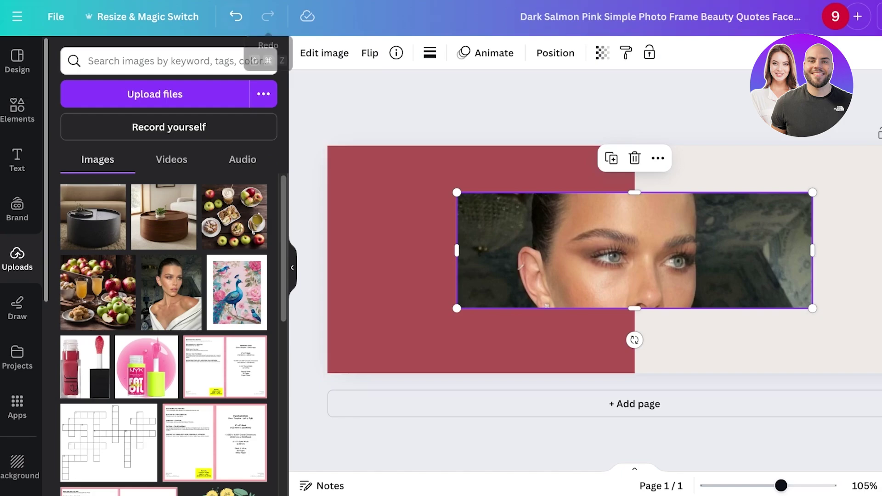
Undo the portrait edits and the deletion of the template's face photo, restoring that photo to the cover design.
click(235, 17)
click(236, 16)
click(236, 17)
click(236, 16)
click(236, 17)
key(Escape)
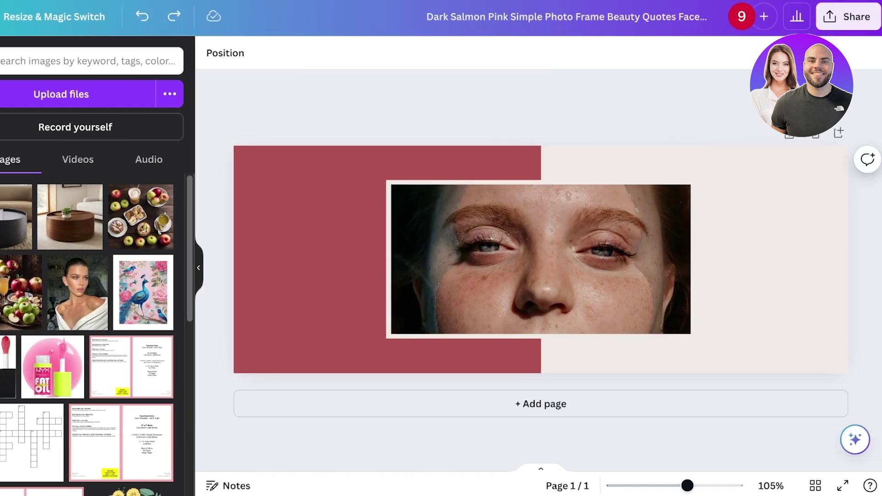
Download the cover design as a PNG at size 1.
click(847, 16)
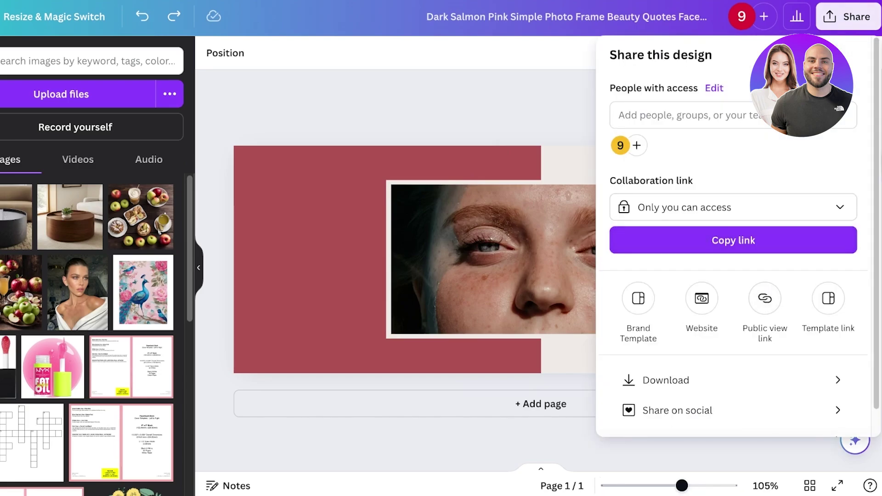
click(666, 380)
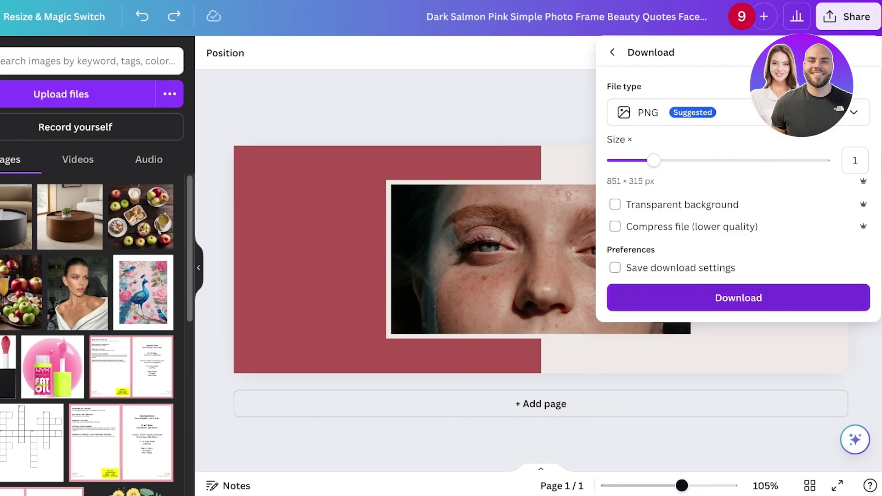
click(738, 298)
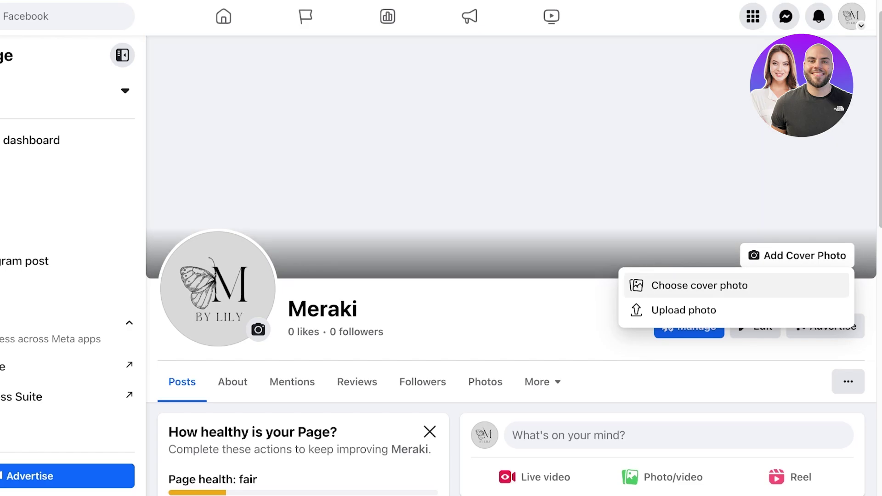
Upload the downloaded cover design as the Facebook Page's cover photo and save it.
click(683, 310)
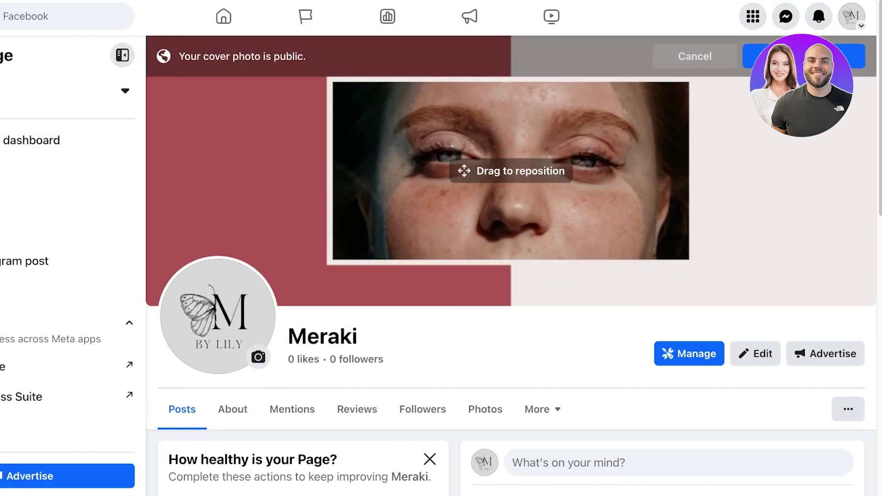
click(804, 56)
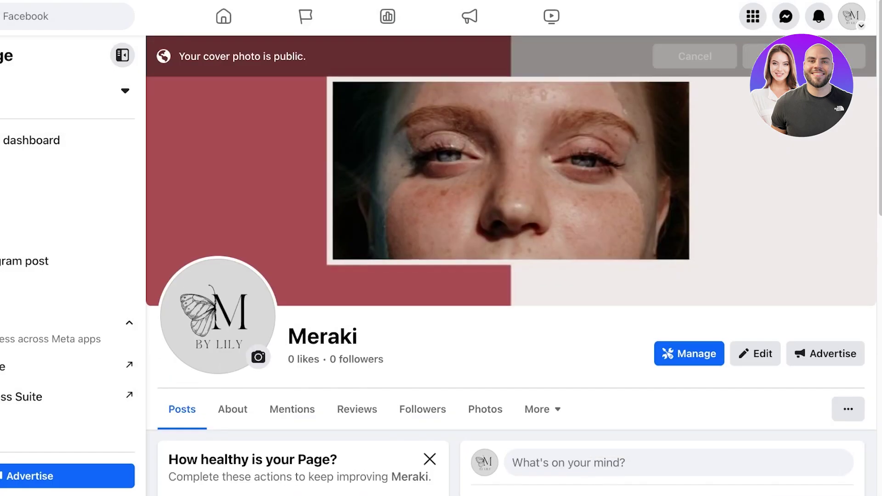
Add the bio "Clothing store for everyone!" to the Page's Intro section and save it.
scroll(511, 266, down, 3)
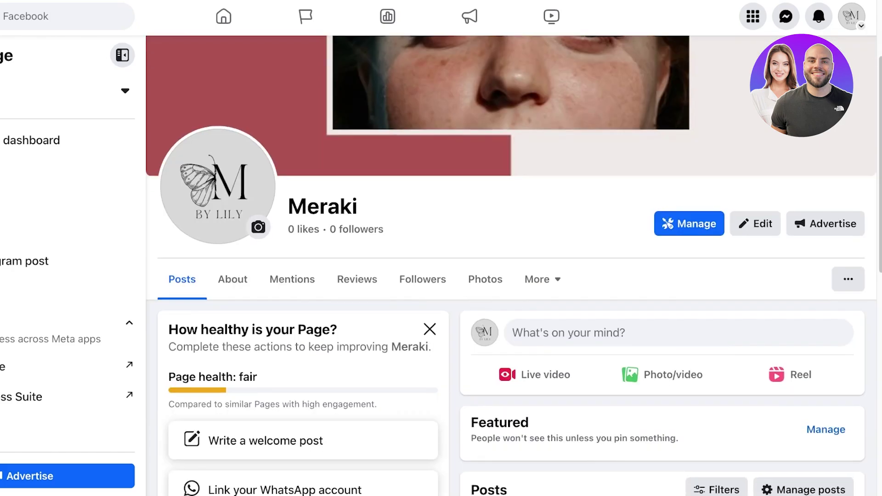
scroll(511, 266, up, 3)
scroll(511, 265, down, 3)
scroll(511, 266, down, 6)
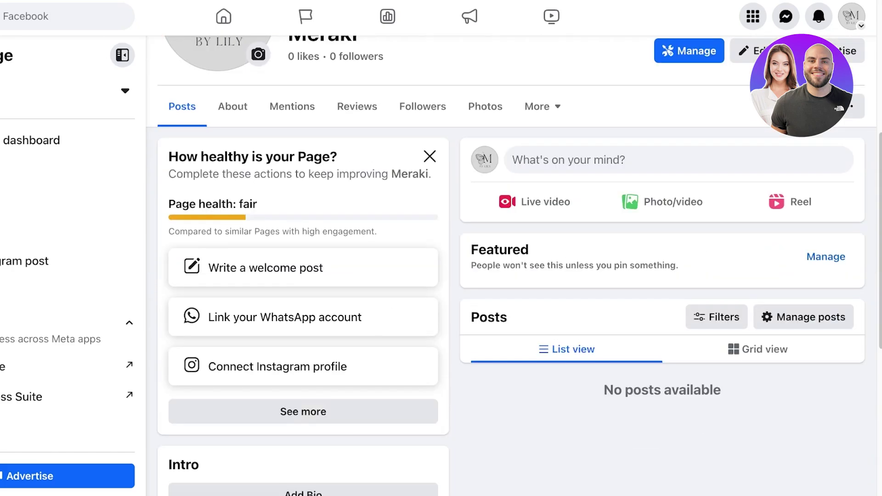
scroll(511, 265, up, 3)
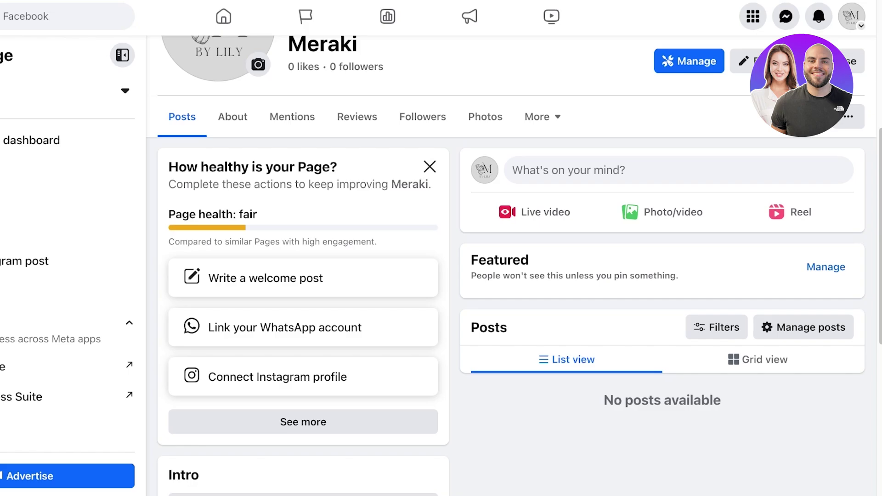
scroll(515, 265, down, 3)
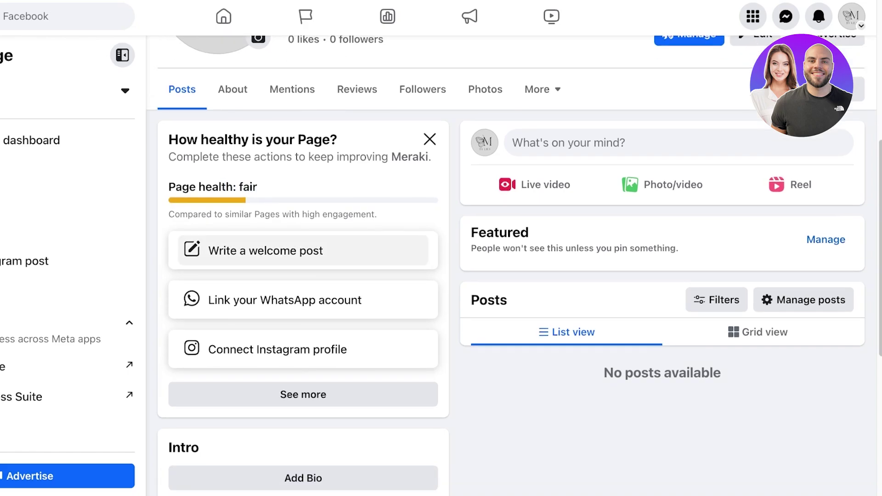
scroll(511, 285, down, 3)
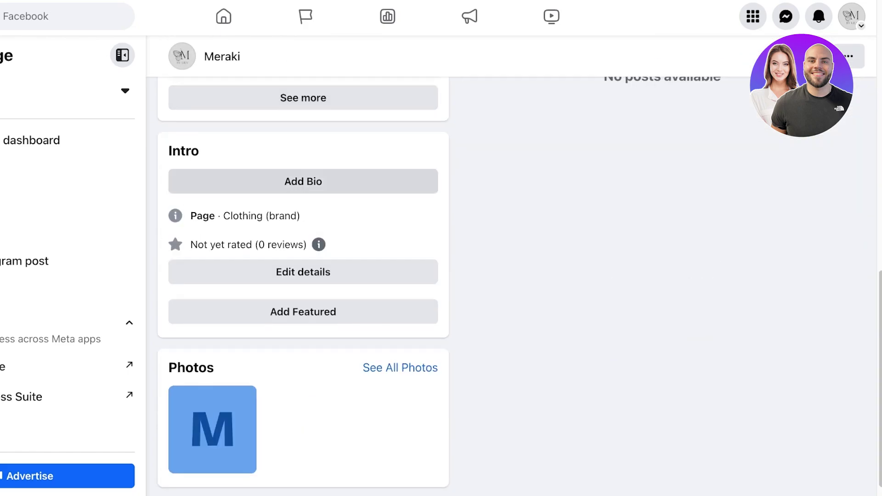
click(303, 181)
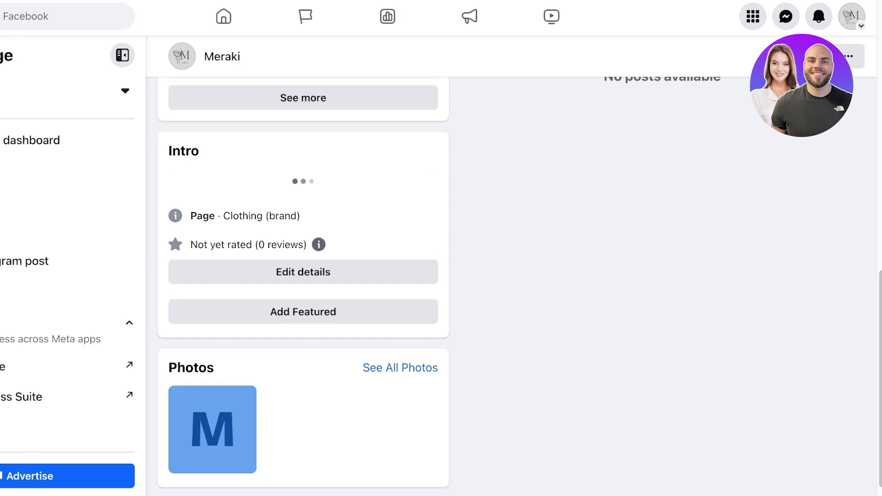
text(H)
key(BackSpace)
text(Clothing store for everyone!)
click(418, 250)
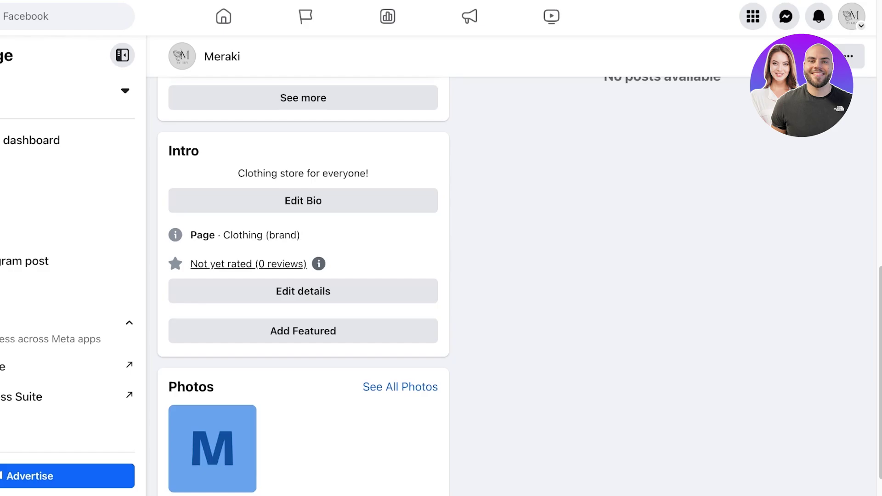
scroll(303, 276, down, 1)
click(304, 261)
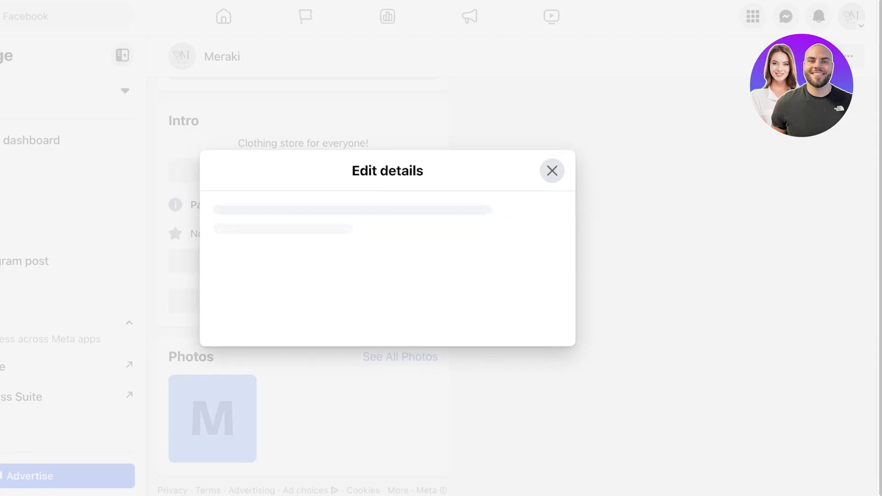
key(Escape)
Open all of the Page's photos and delete the blue "M" picture.
scroll(303, 255, down, 1)
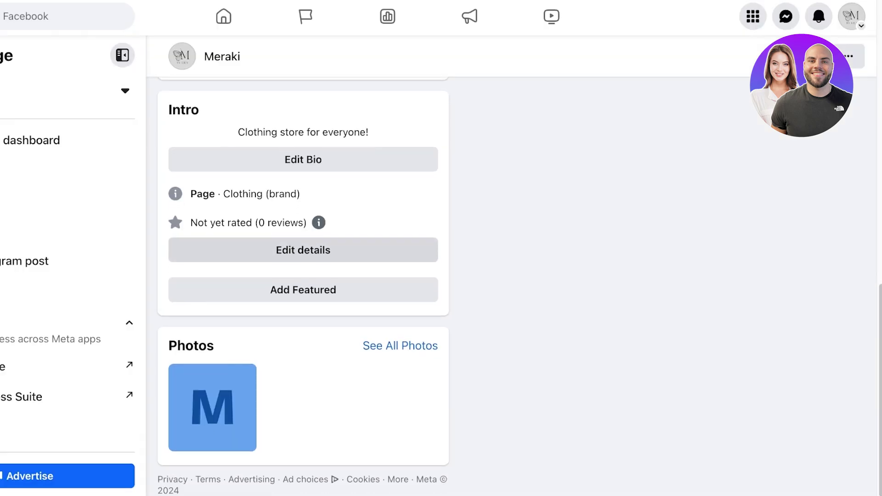
scroll(304, 255, up, 3)
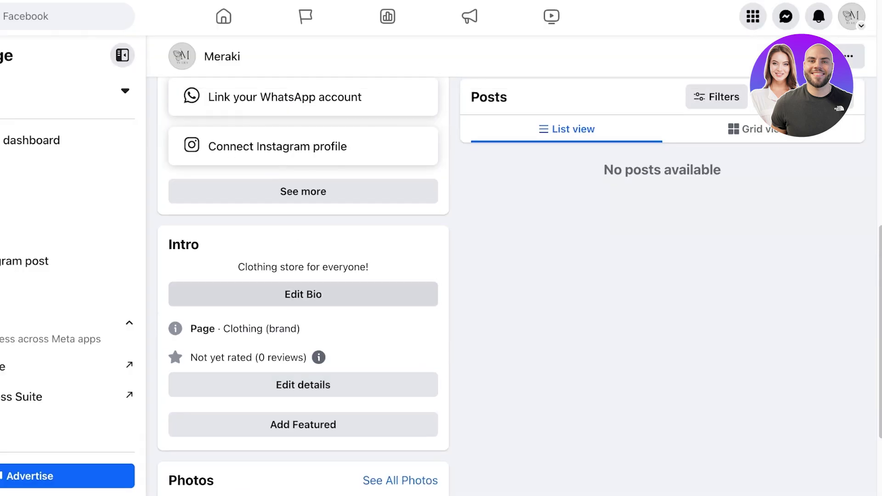
scroll(304, 294, down, 3)
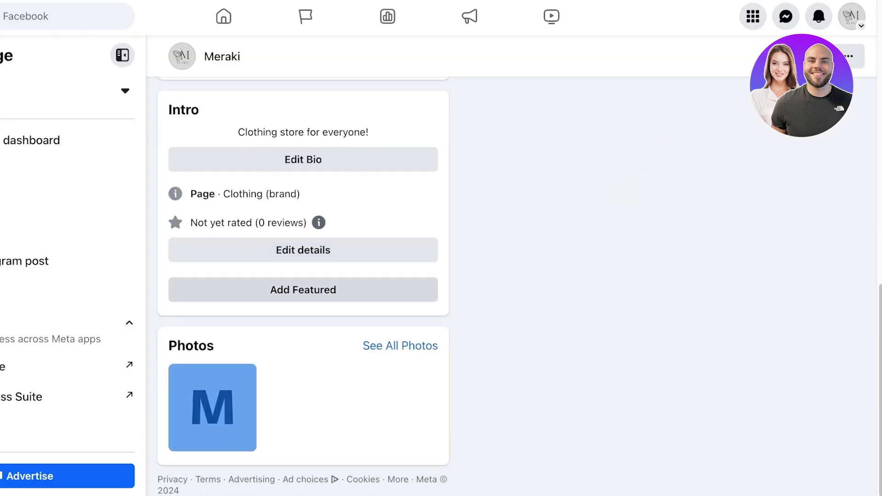
click(400, 346)
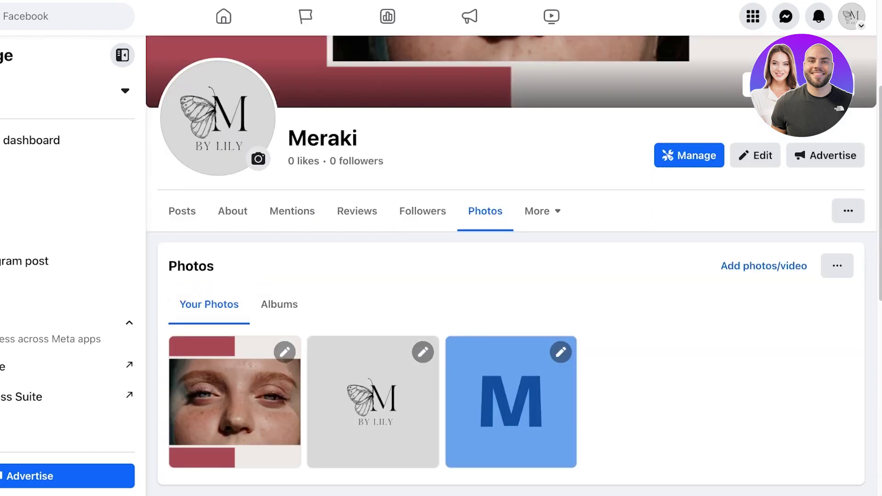
click(561, 350)
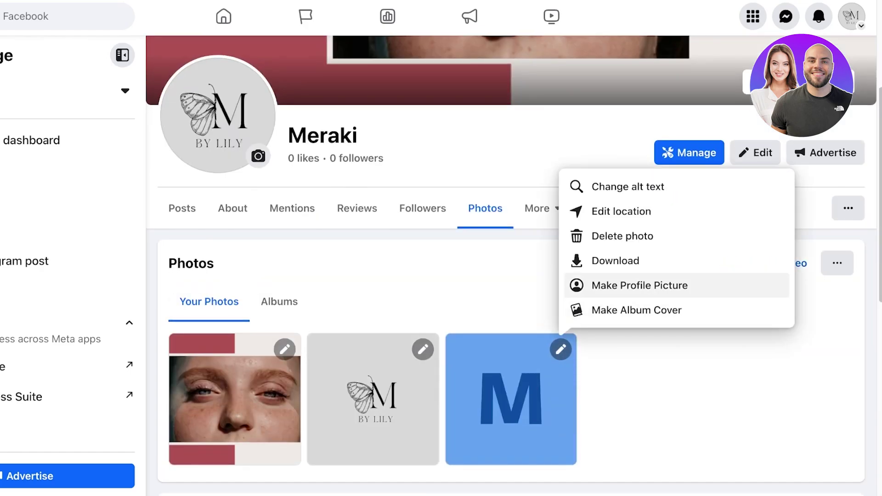
click(623, 235)
click(534, 288)
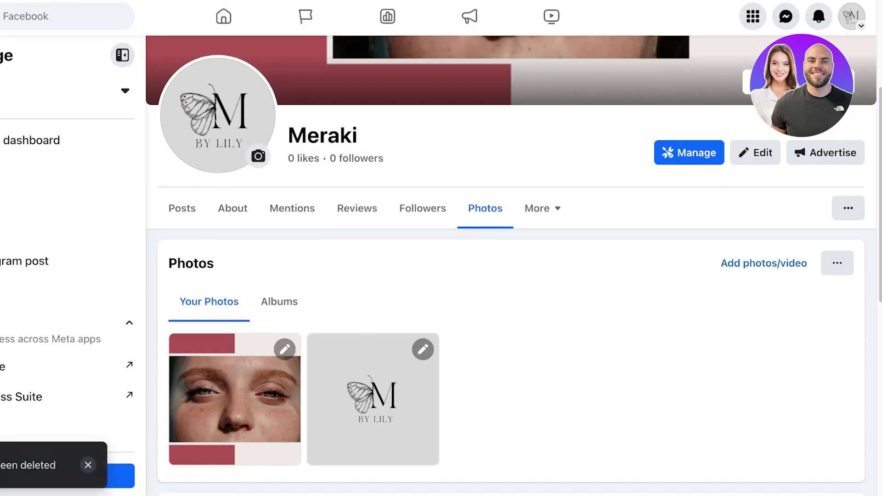
Look through the Page's edit options, including its About info, and the additional Page sections.
click(755, 153)
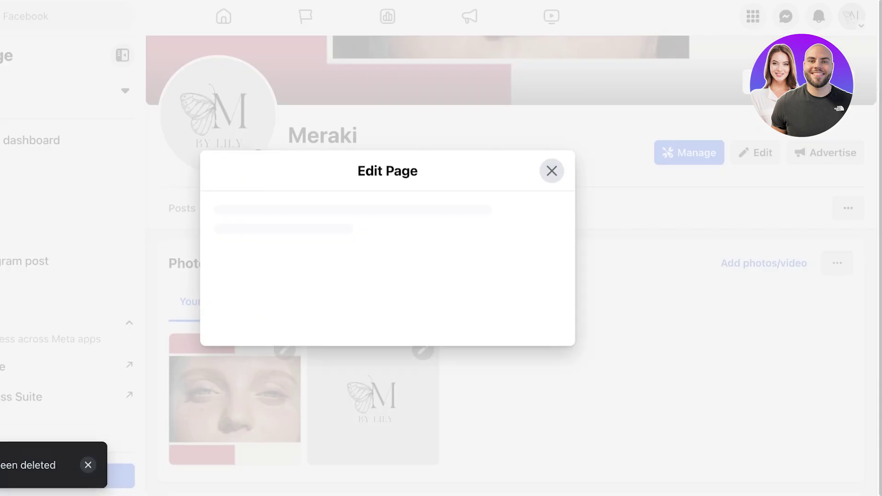
scroll(387, 248, down, 10)
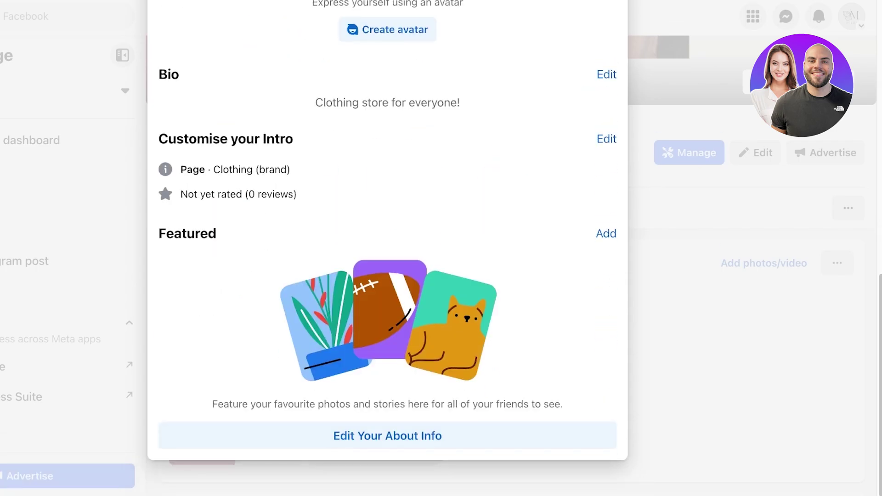
click(387, 436)
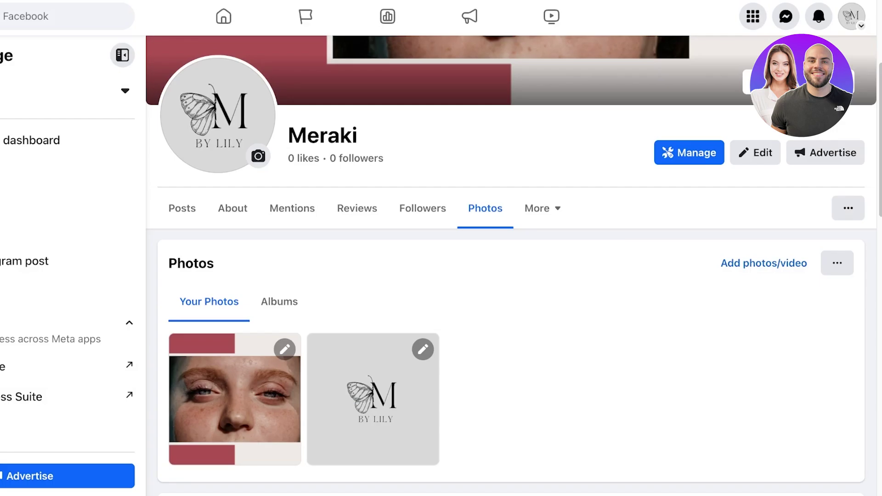
scroll(511, 265, up, 2)
click(542, 312)
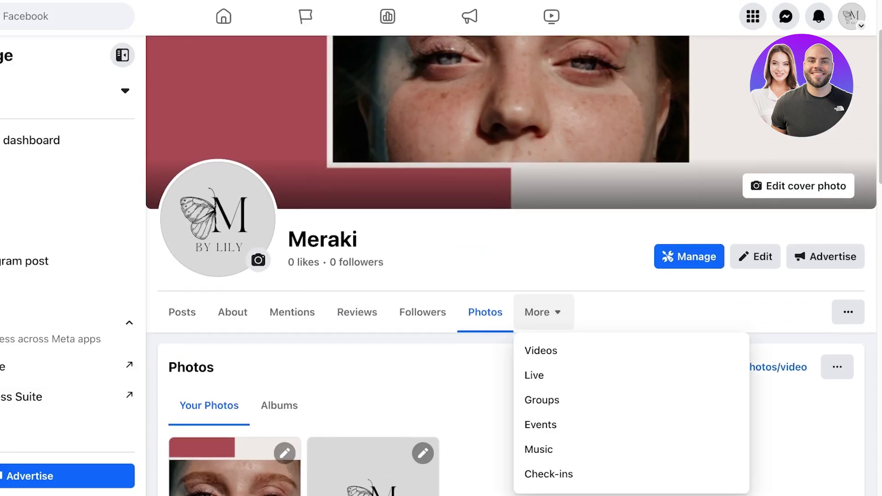
Publish a Page post reading "Welcome to Merakis first facebook launch!" and, after a blank line, "Were coming soon with exclusive discounts and more!".
click(182, 312)
scroll(511, 265, down, 3)
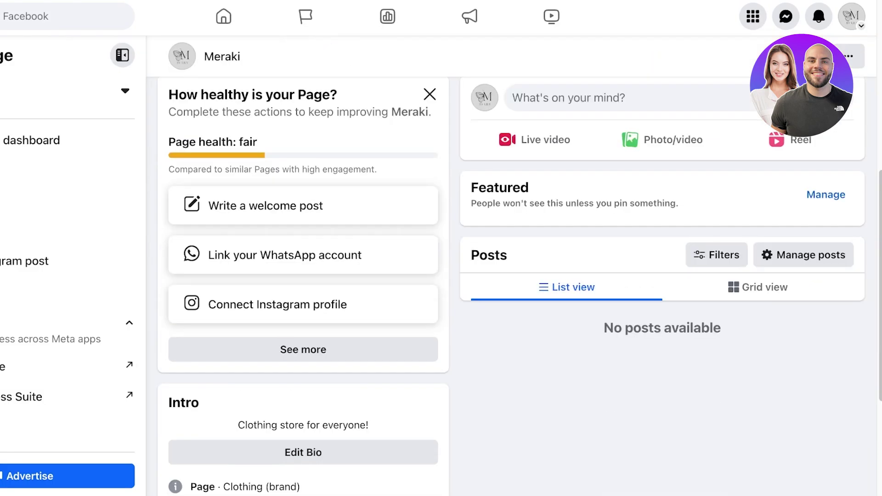
scroll(535, 169, up, 1)
click(569, 127)
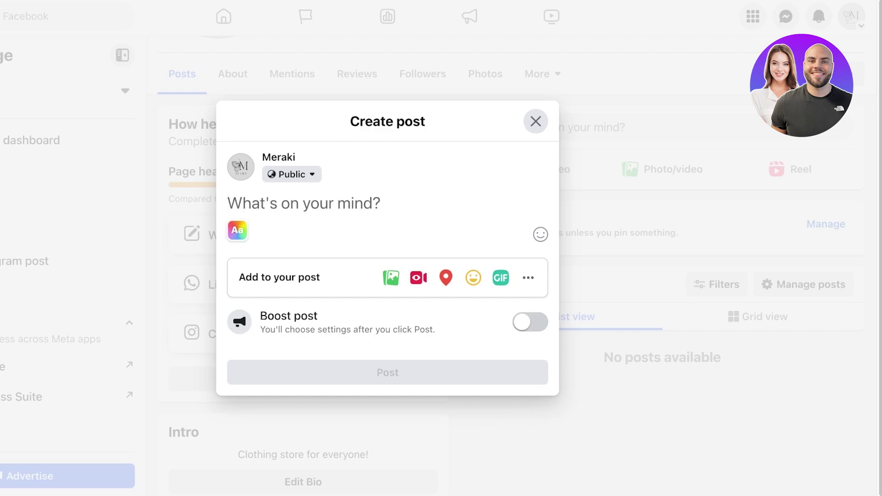
text(We)
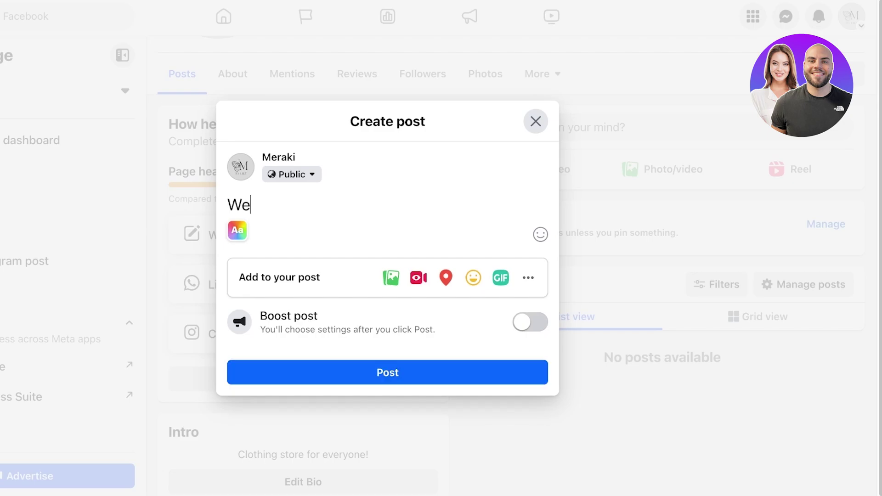
text(lcome to Merakis first facebook launch!)
key(Return)
key(Return)
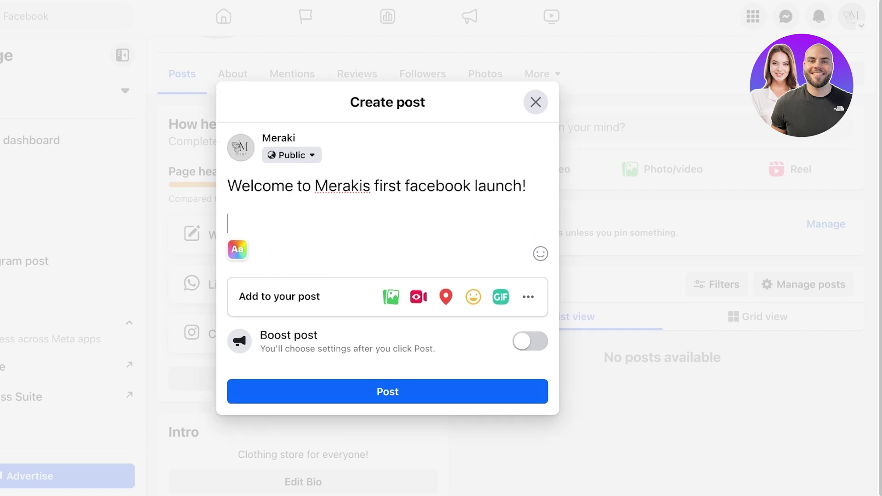
text(Were coming soon with exclusive discountsan)
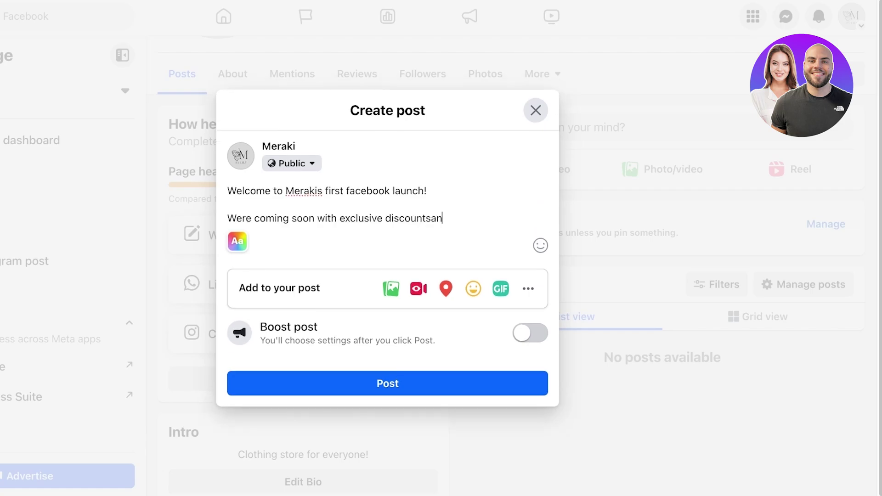
text( and more!)
click(387, 384)
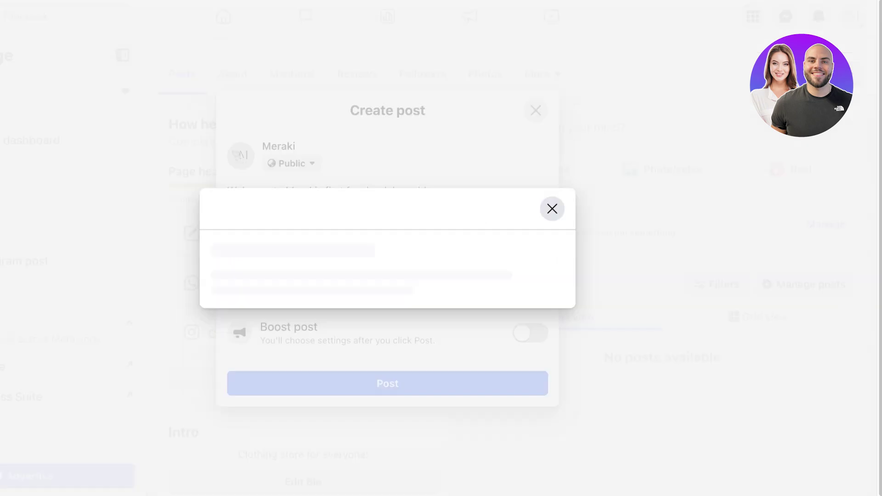
click(401, 371)
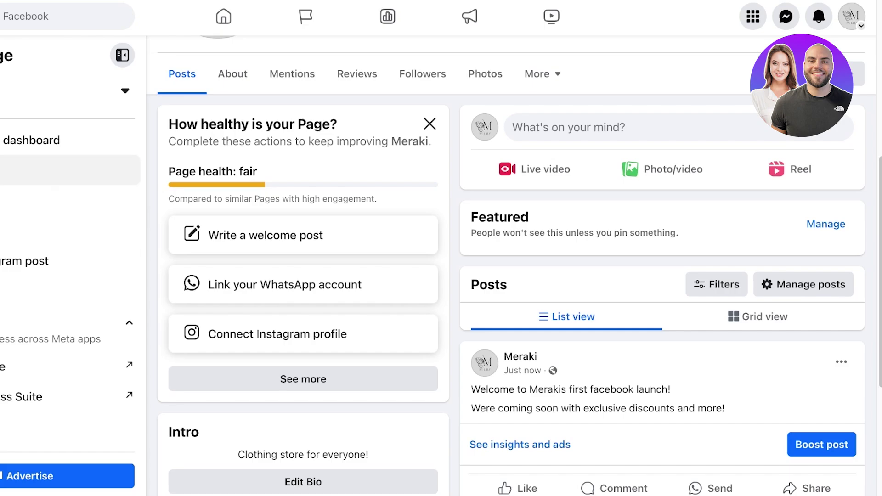
Open the Page's Professional dashboard and review its insights, audience, management and platform tools.
click(32, 140)
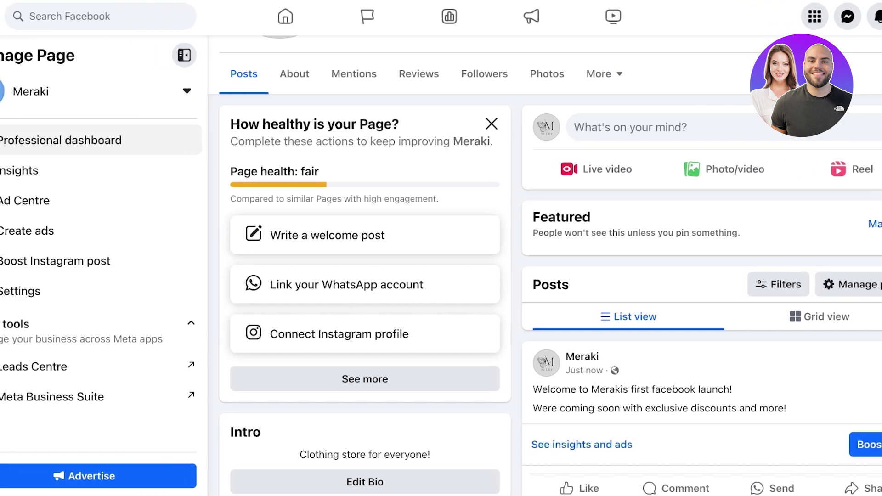
scroll(117, 285, down, 9)
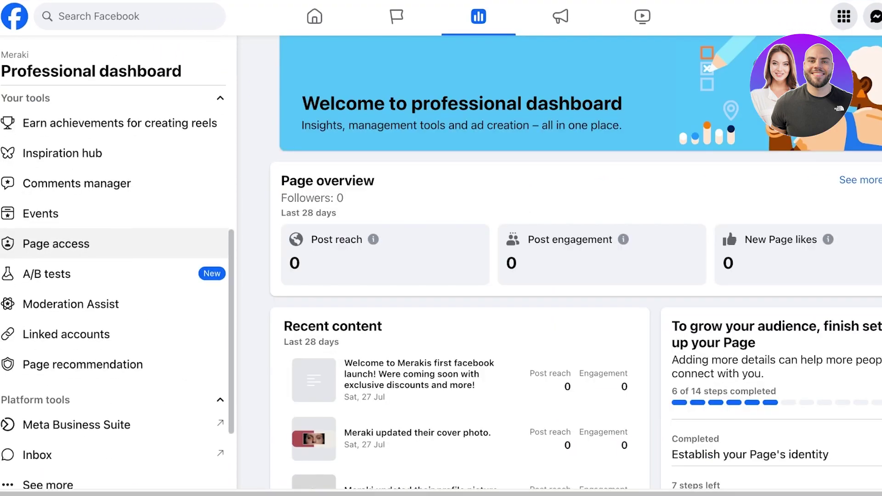
scroll(460, 248, down, 4)
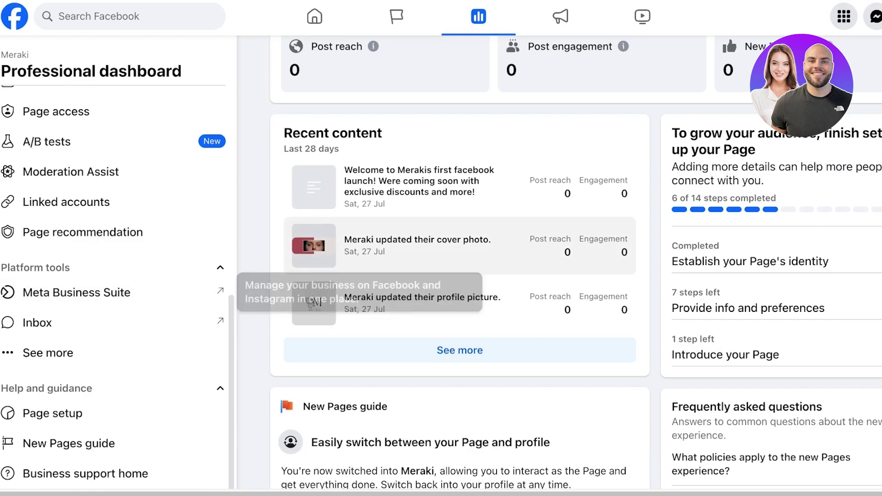
scroll(459, 248, up, 4)
scroll(118, 203, up, 9)
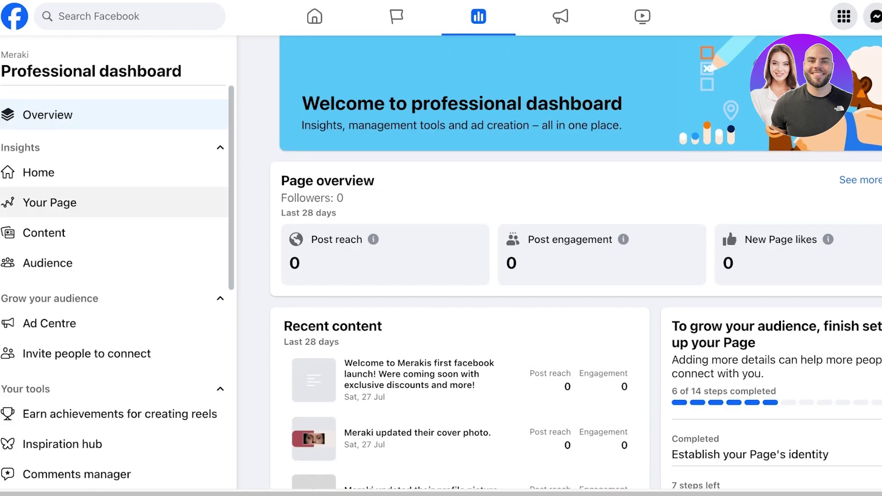